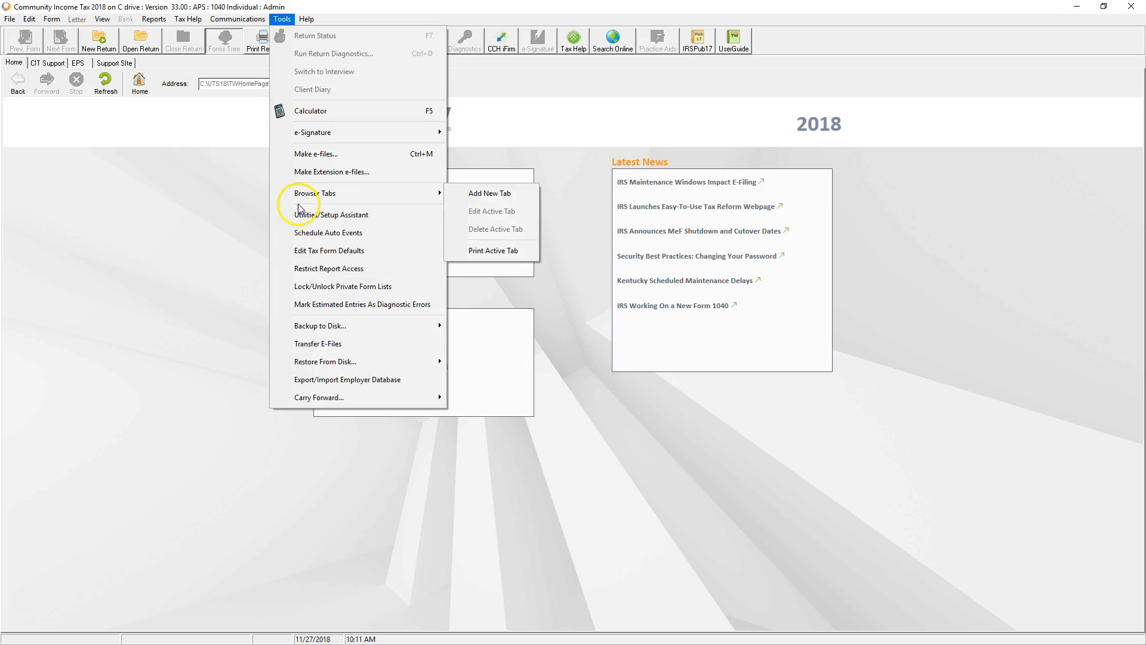
Open the tax form defaults for the Individual - 1040 package for editing
click(302, 253)
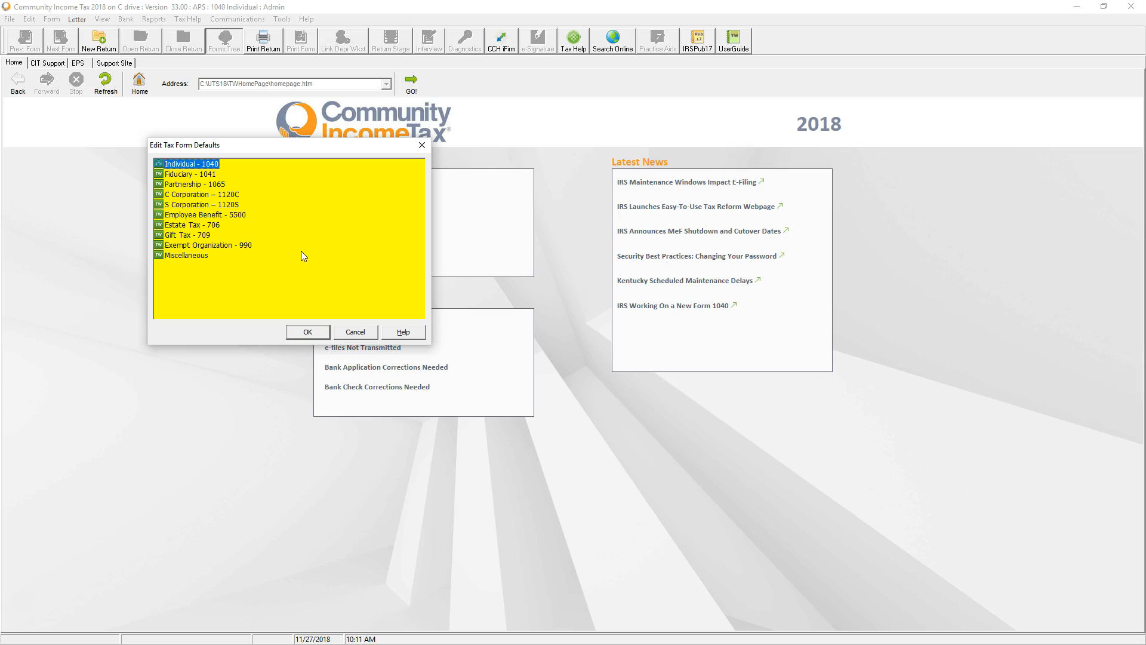
click(308, 331)
click(603, 359)
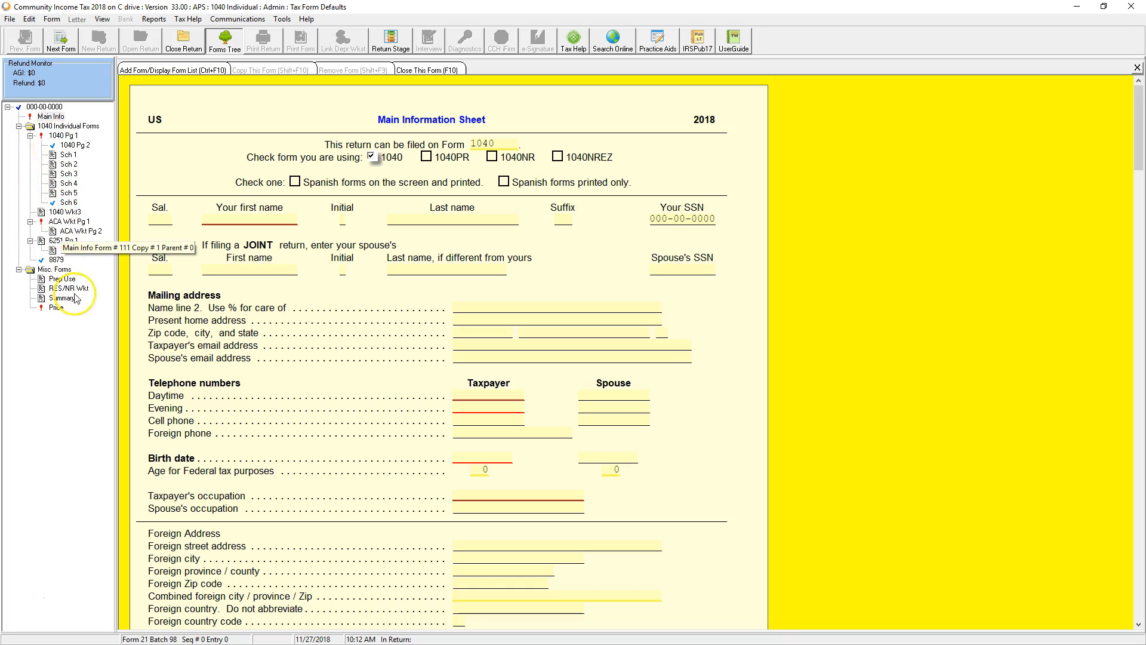
Examine the Main Information Sheet defaults, from filing status and state information through bank selection, PINs, identity verification and preparer information
scroll(532, 469, down, 10)
scroll(533, 474, down, 1)
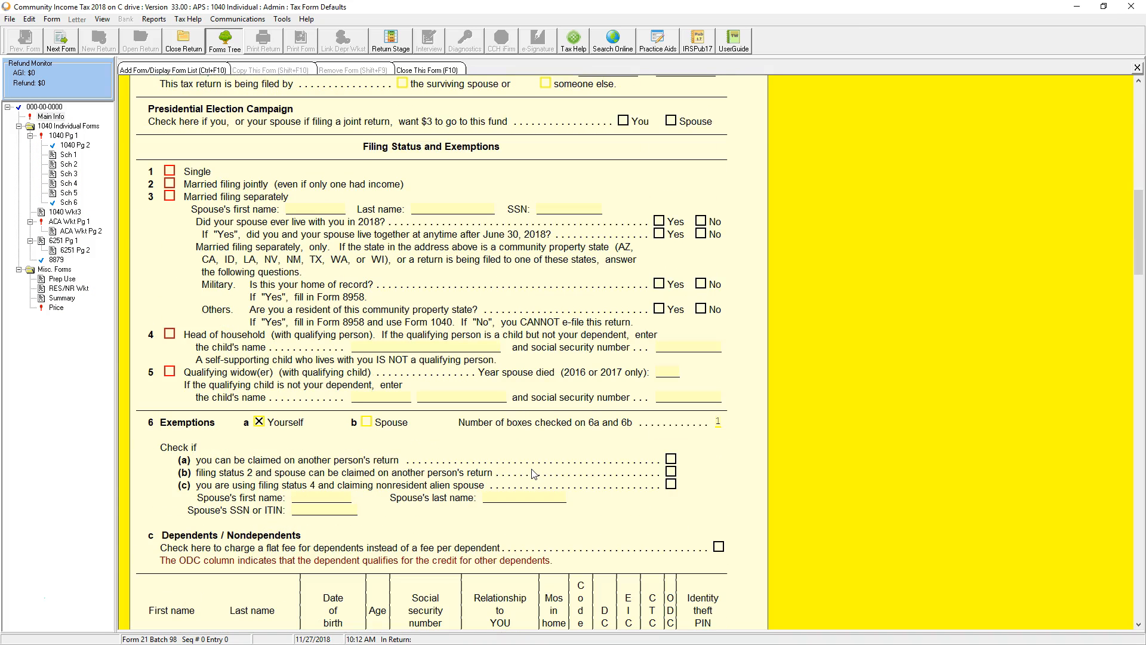
scroll(533, 474, down, 8)
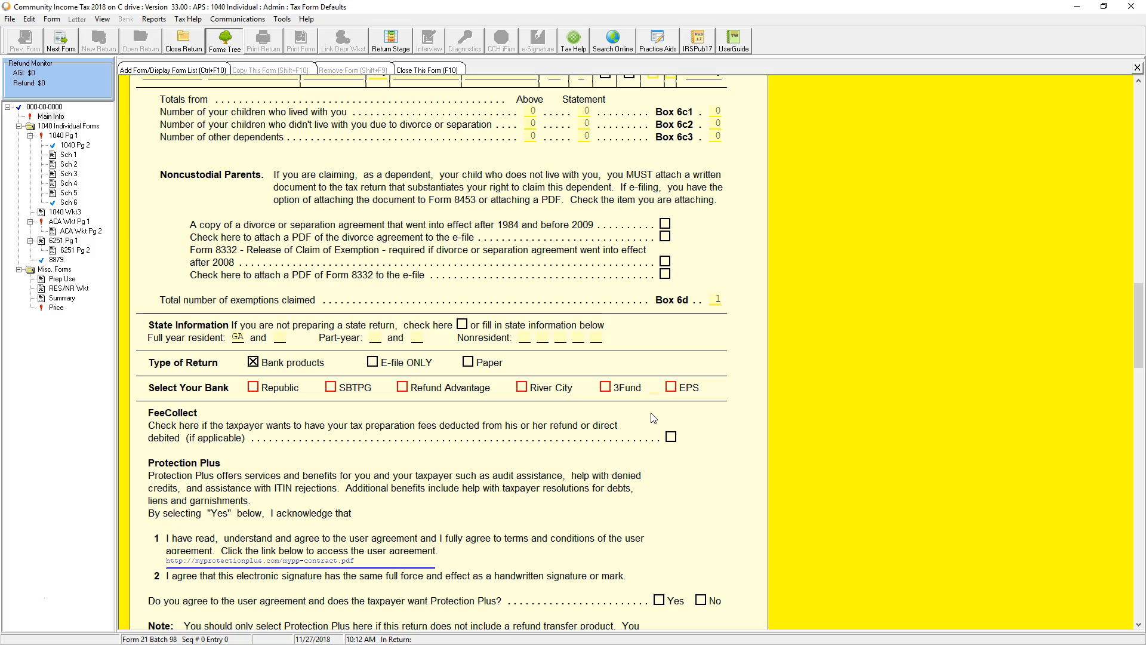
scroll(653, 418, down, 4)
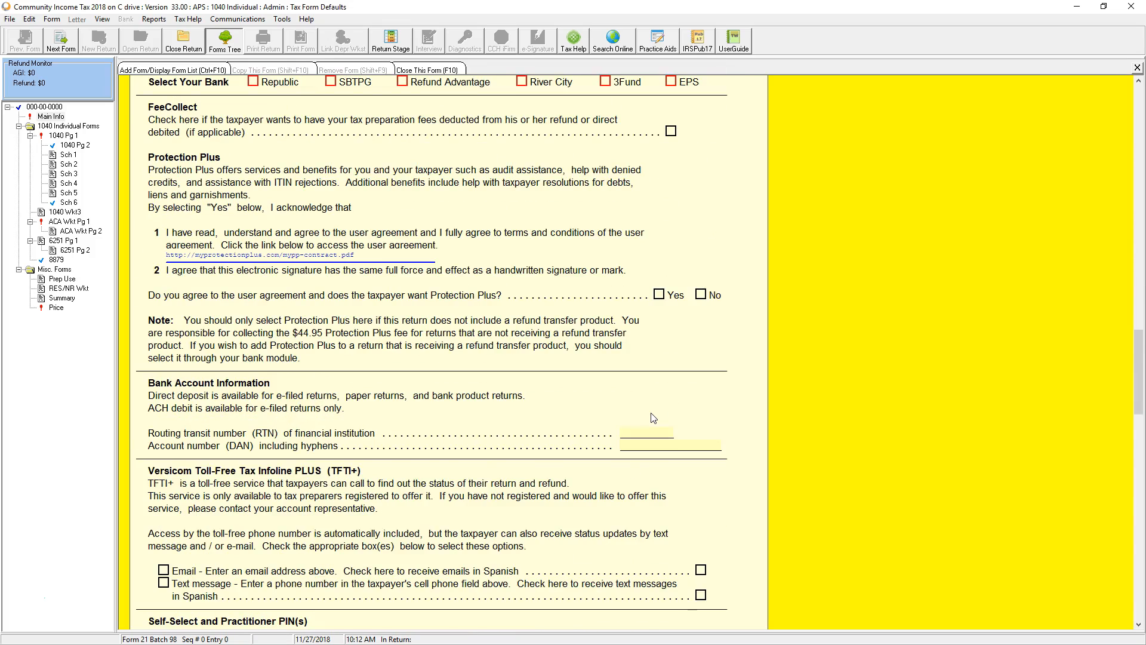
scroll(653, 418, down, 3)
click(701, 419)
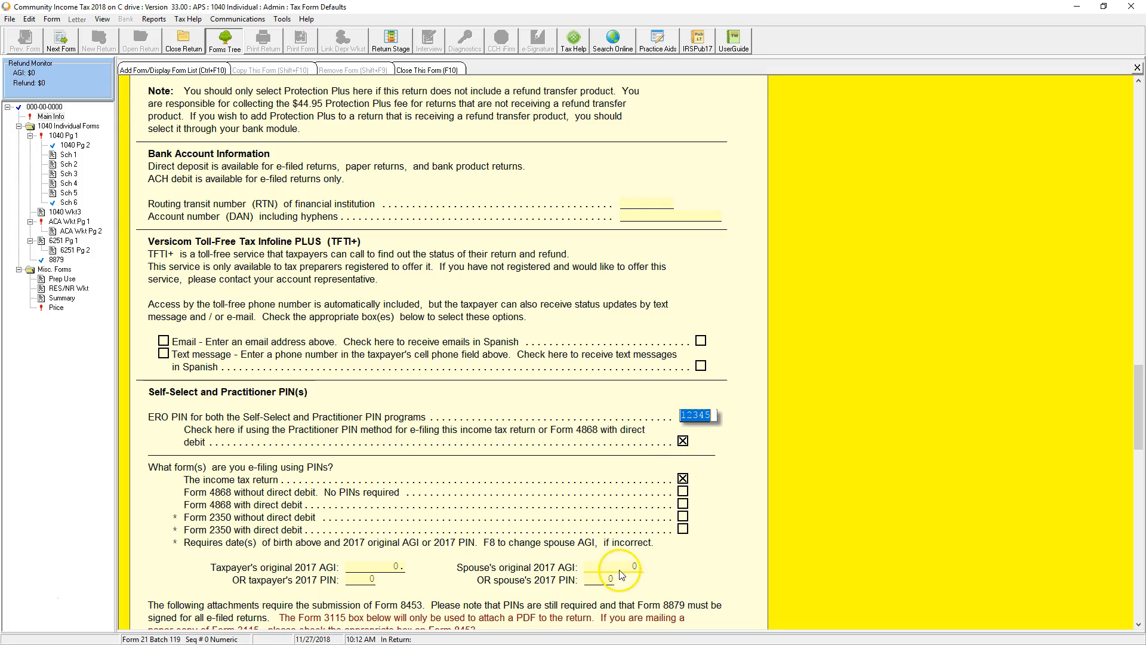
scroll(620, 575, down, 12)
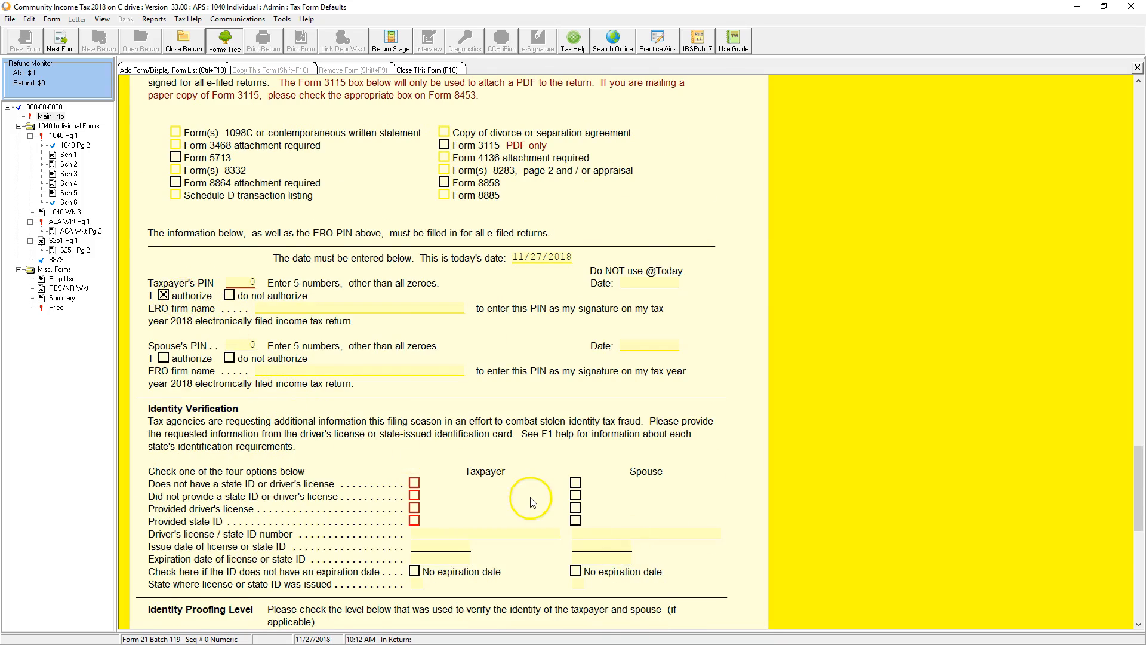
scroll(532, 502, down, 10)
scroll(533, 503, down, 2)
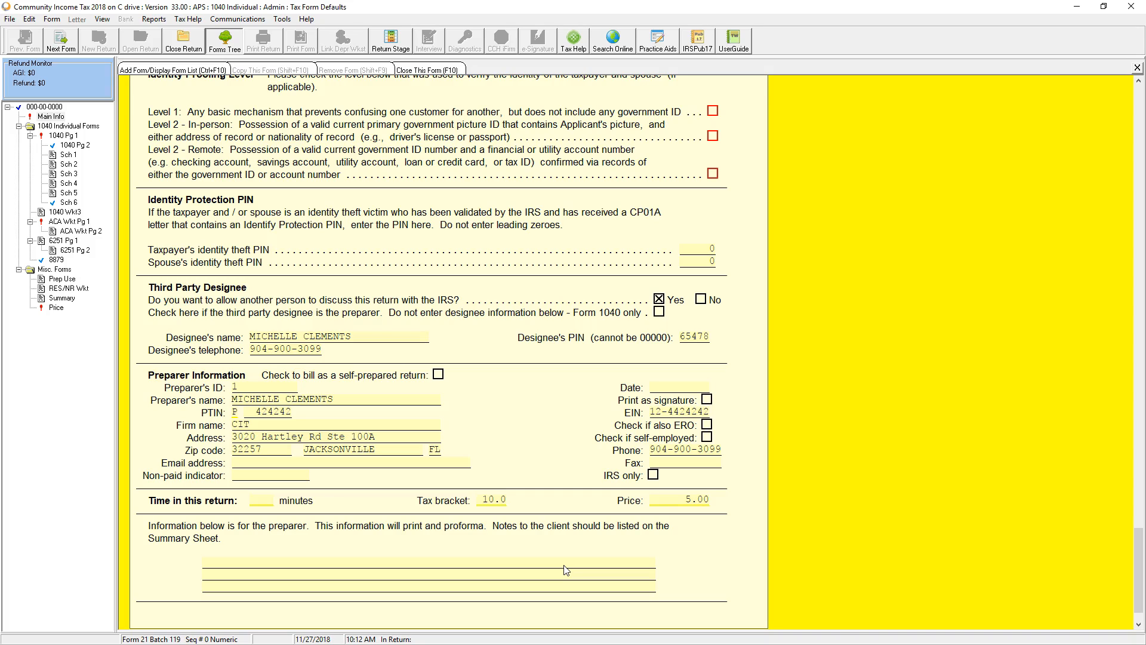
Find the W2 Wage and Tax Statement in the form list and add it to the 1040 defaults
click(151, 72)
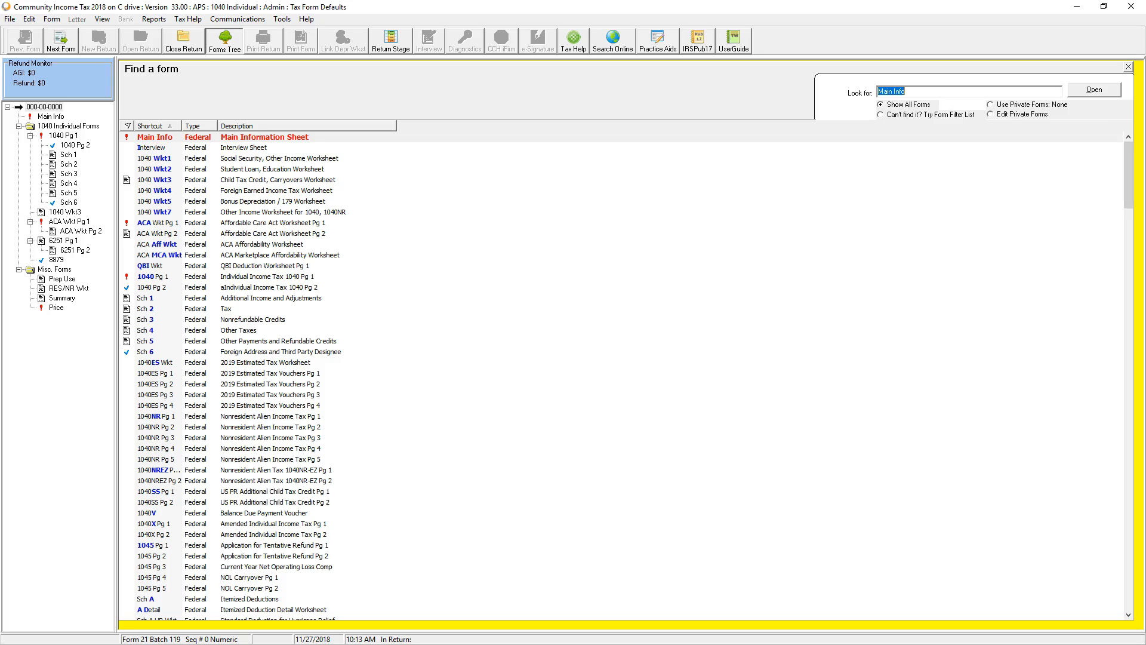
text(W2)
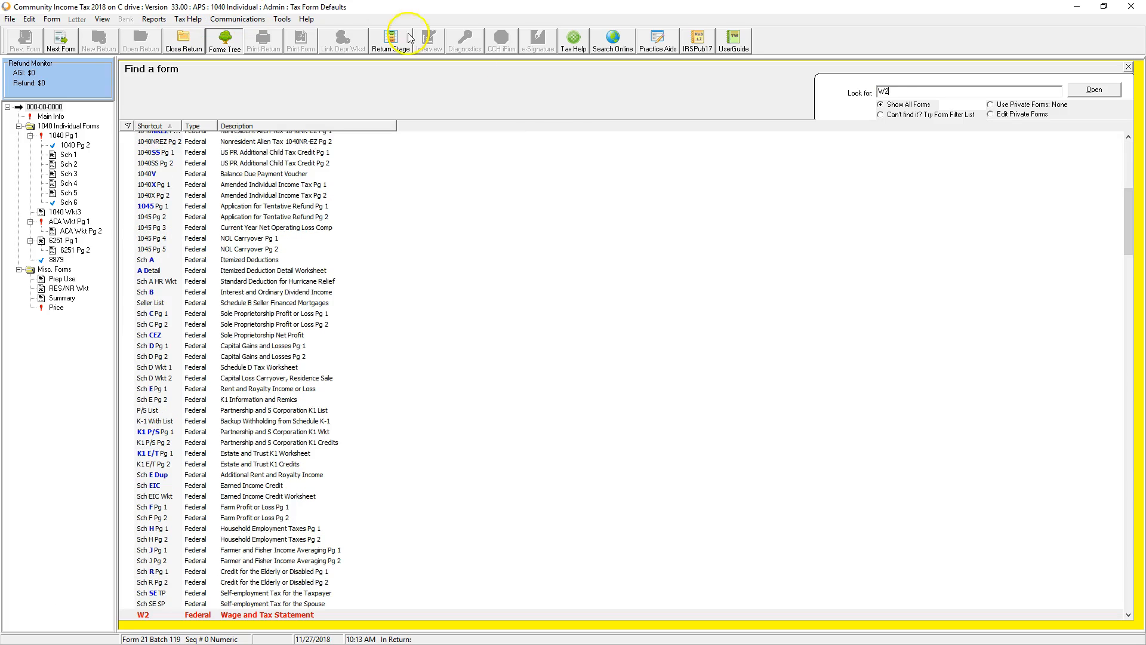
double_click(278, 615)
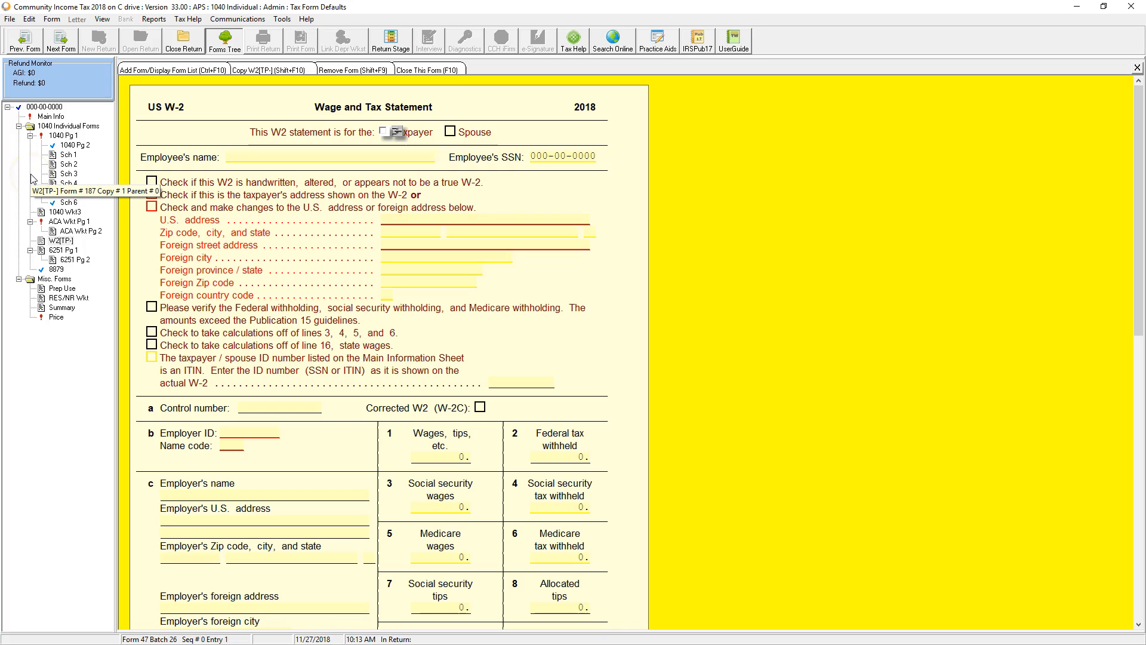
Find Schedule EIC, Earned Income Credit, in the form list and add it to the 1040 defaults
click(167, 73)
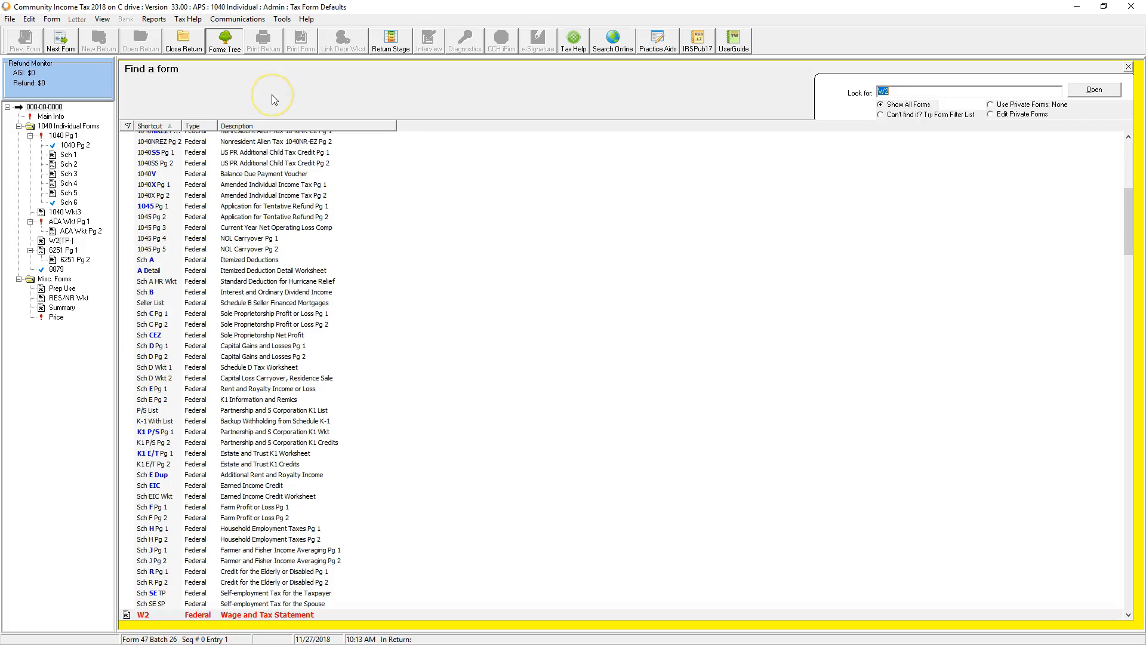
text(eic)
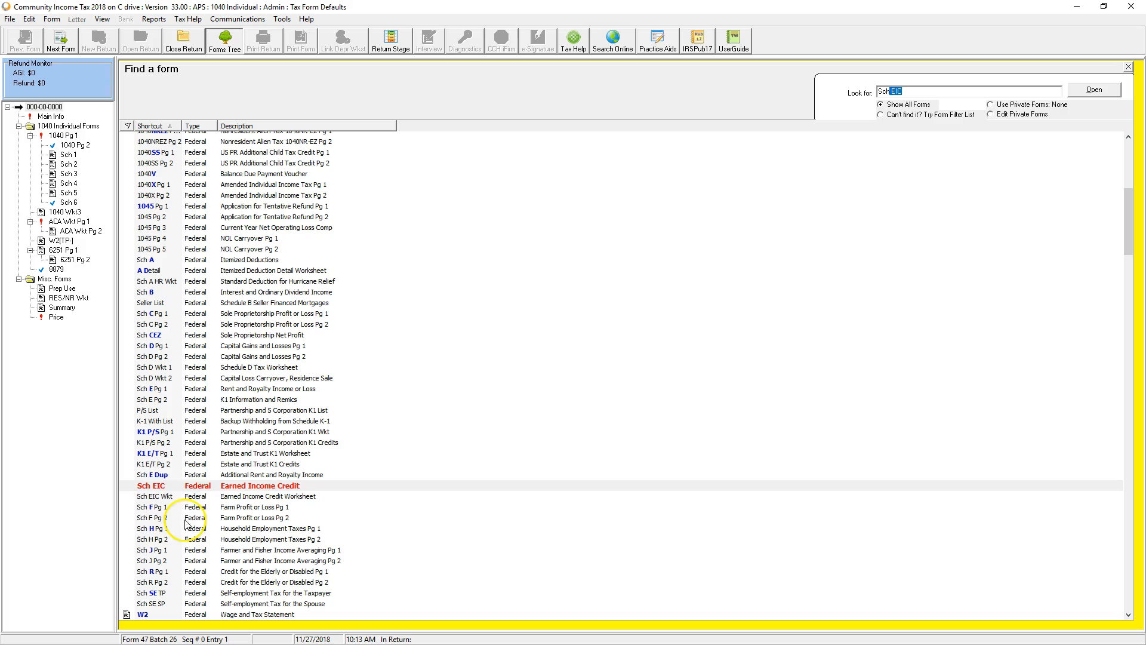
double_click(165, 489)
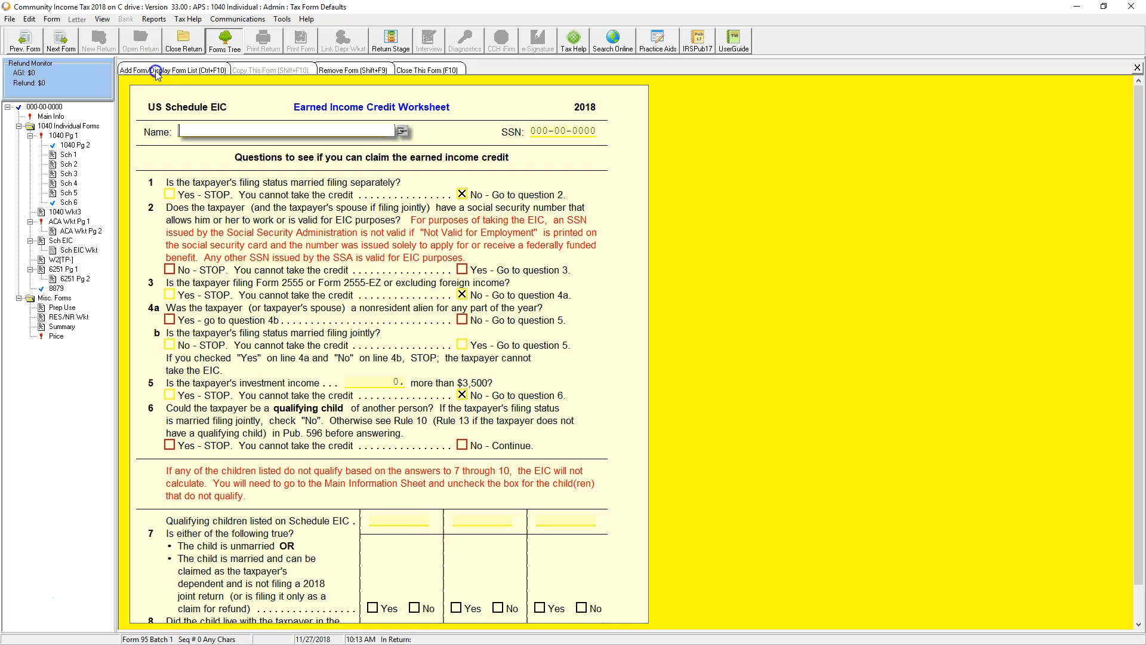
Find 8867 Pg 1, Paid Preparer Due Diligence, in the form list and add it to the 1040 defaults
click(156, 70)
text(8867 Pg 1)
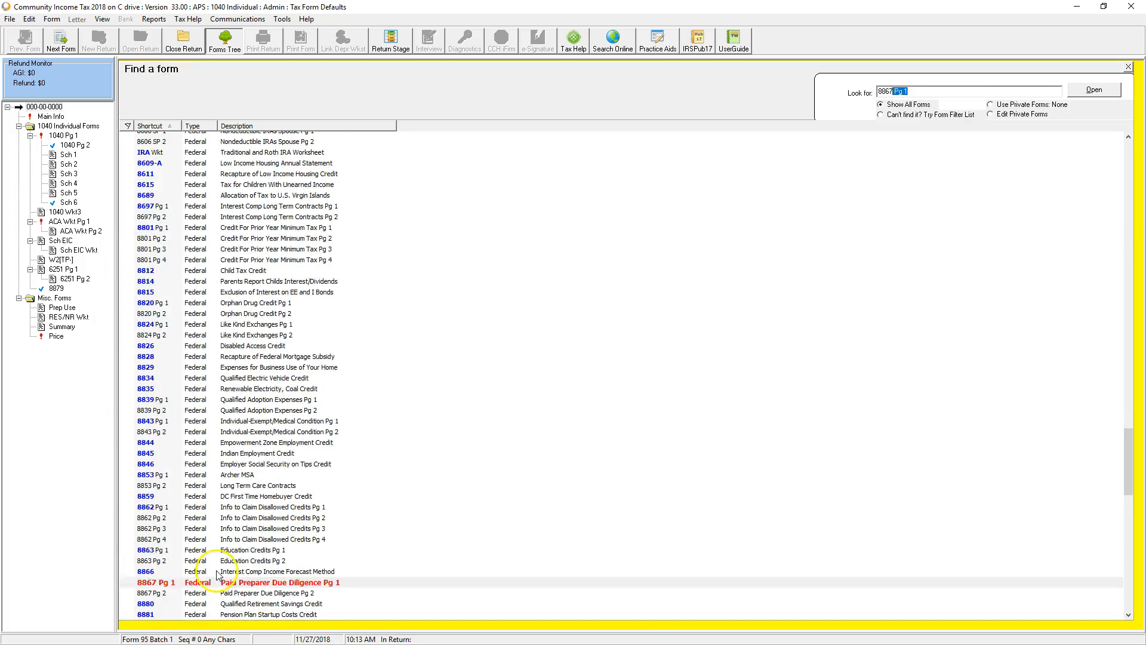
double_click(174, 555)
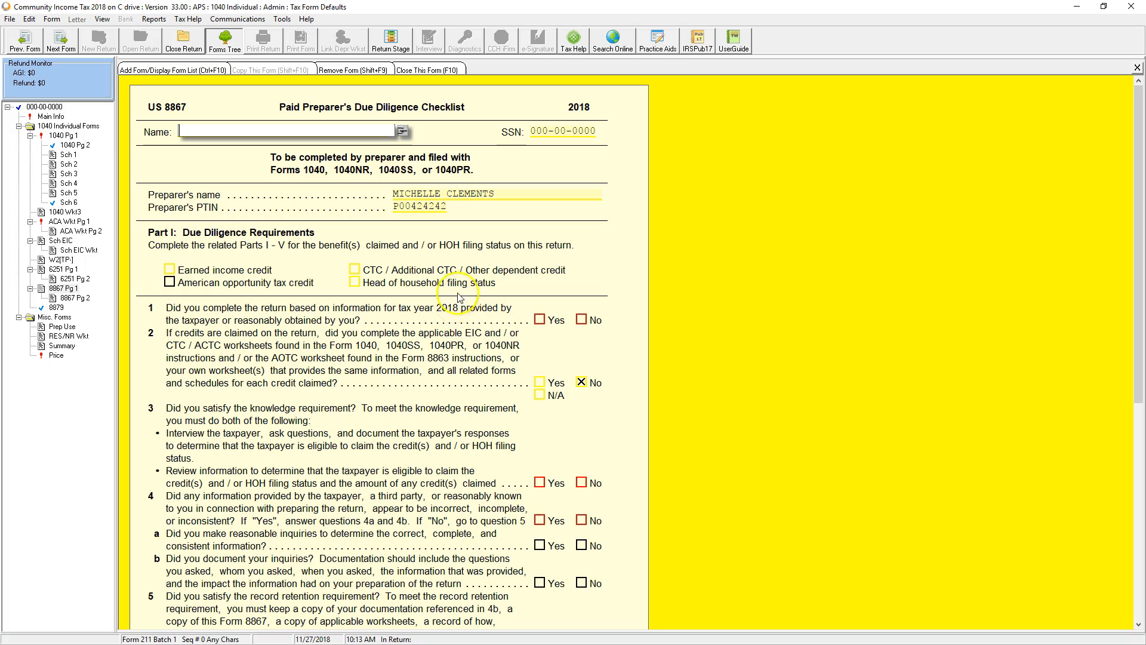
click(405, 383)
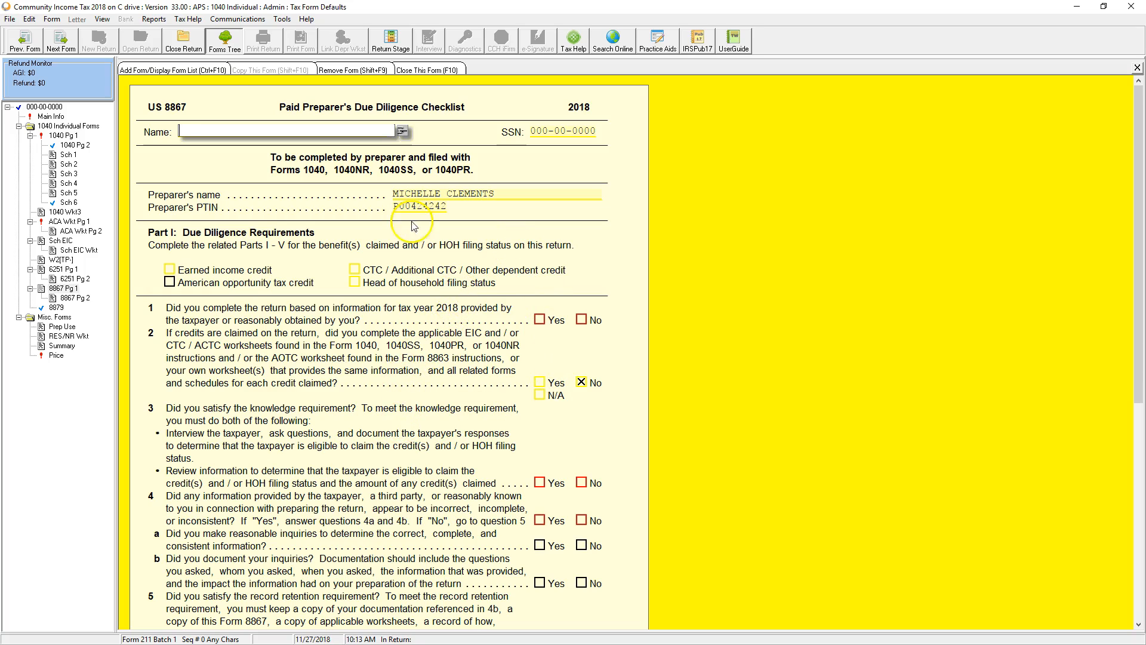
Review the user-defined history list for the answer to "How did you hear about us" on the Preparer Use Form
click(62, 327)
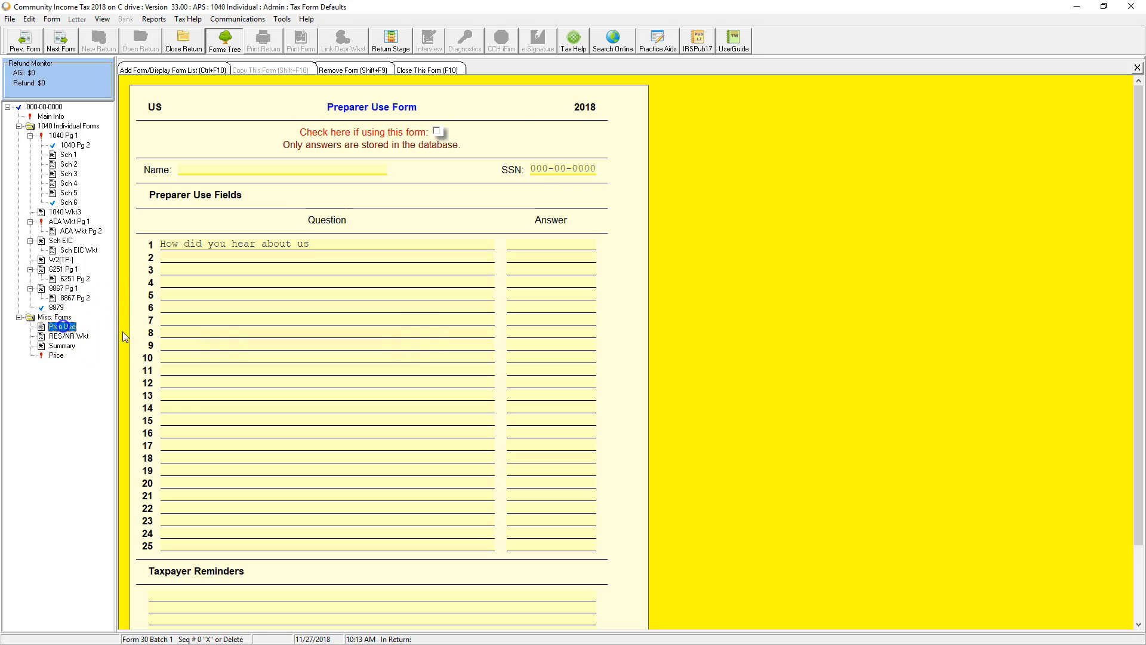
click(317, 241)
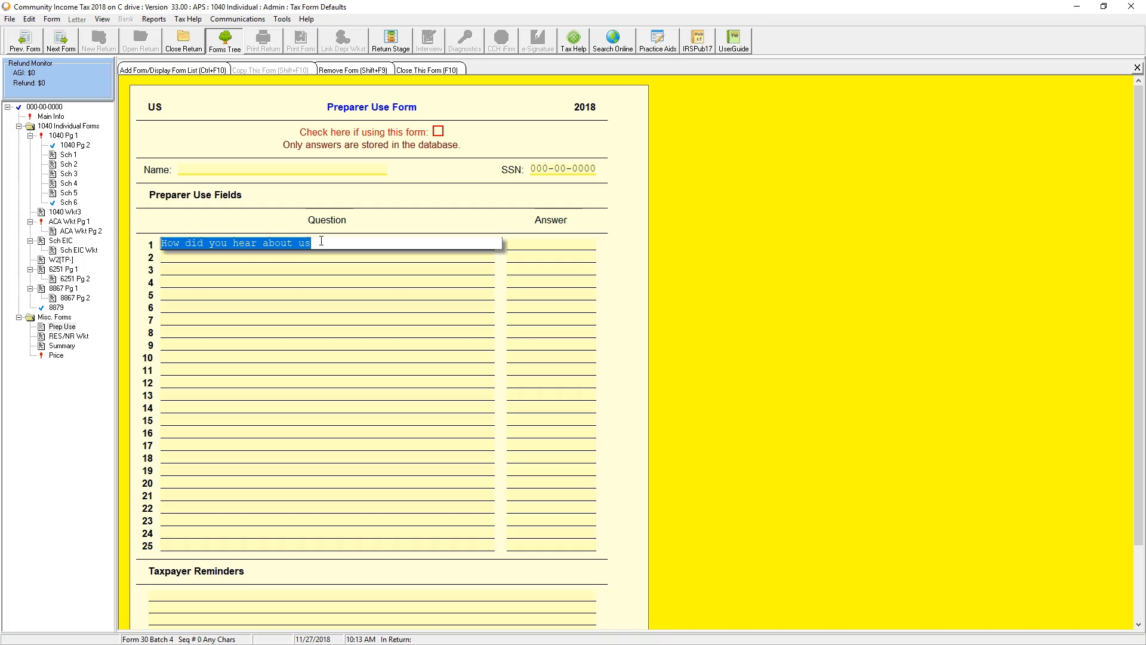
click(579, 244)
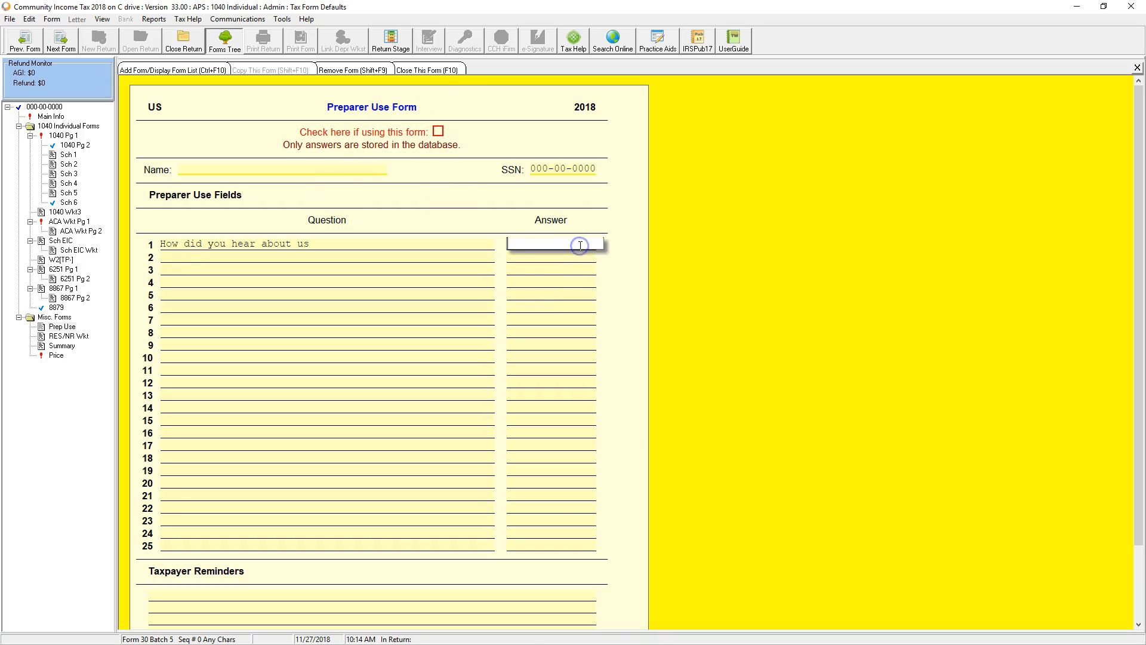
right_click(580, 245)
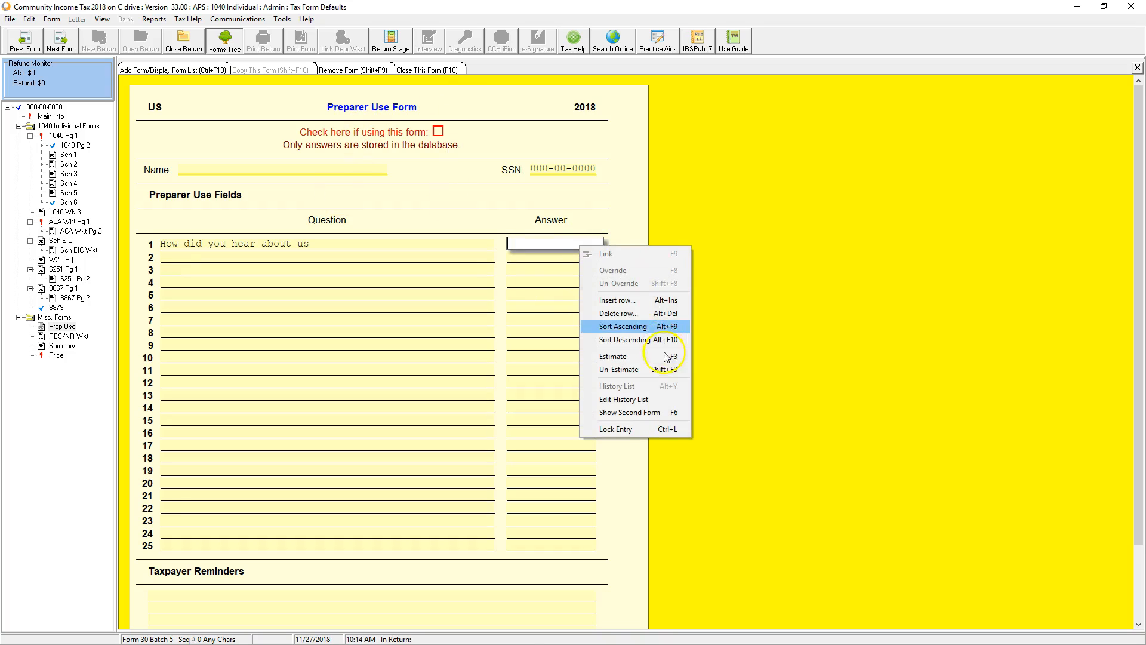
click(657, 404)
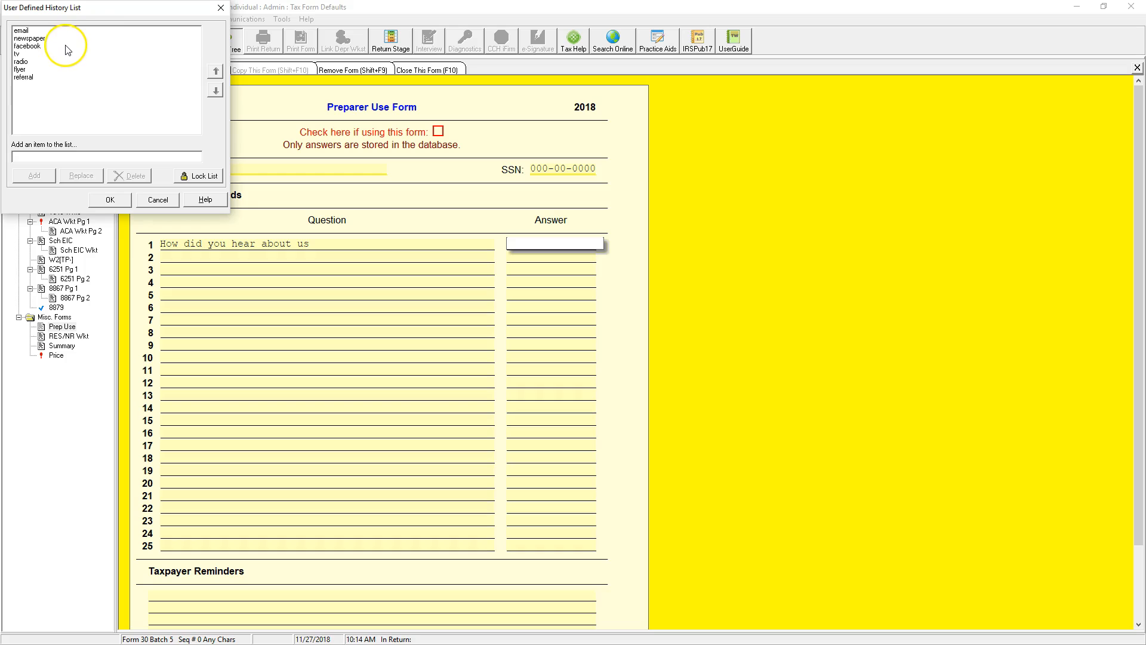
click(110, 200)
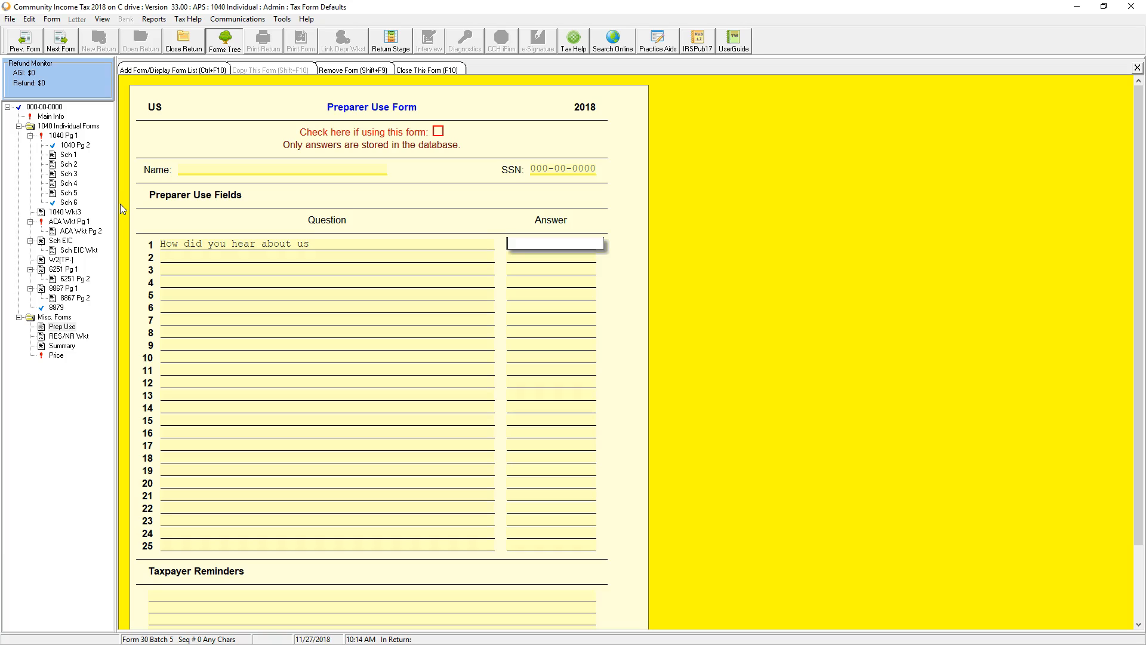
Mark the question "How did you hear about us" on the Preparer Use Form as an estimated entry
click(286, 247)
double_click(290, 243)
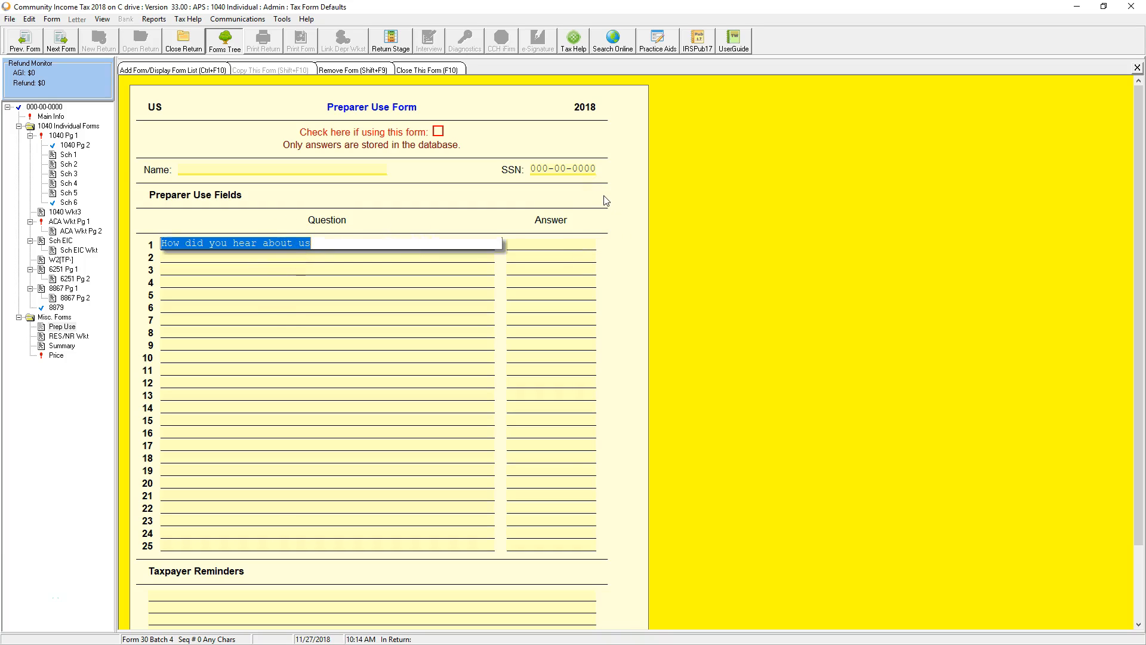
click(421, 329)
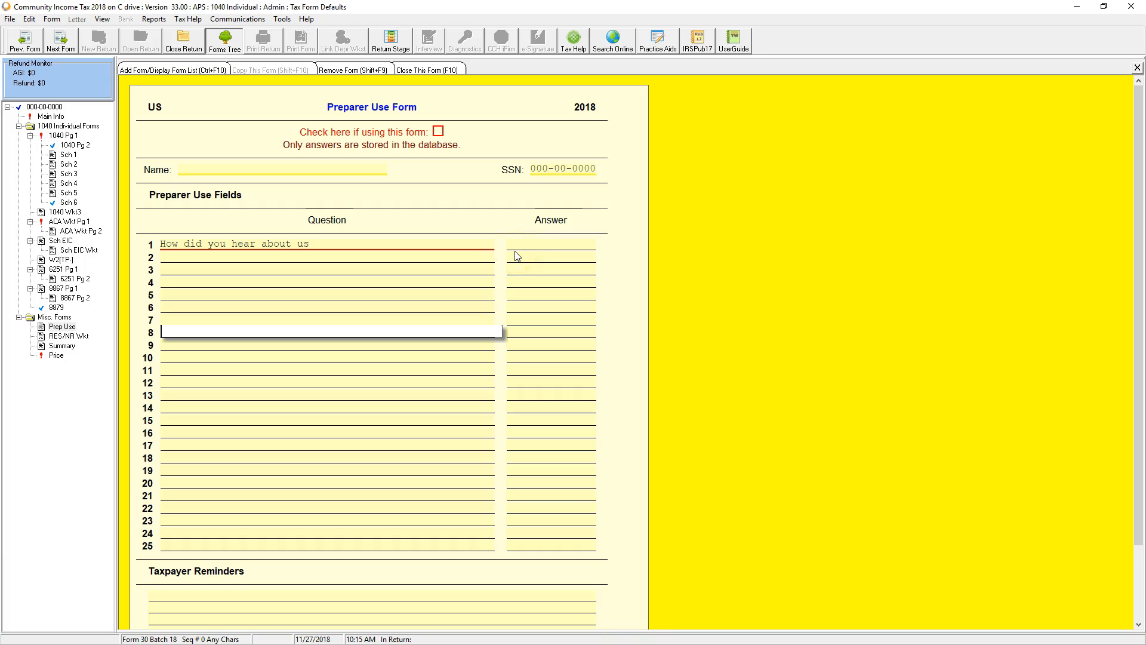
Review the Price form from the per-form charges to the total and non-preparer fees, and close the tax form defaults
click(55, 355)
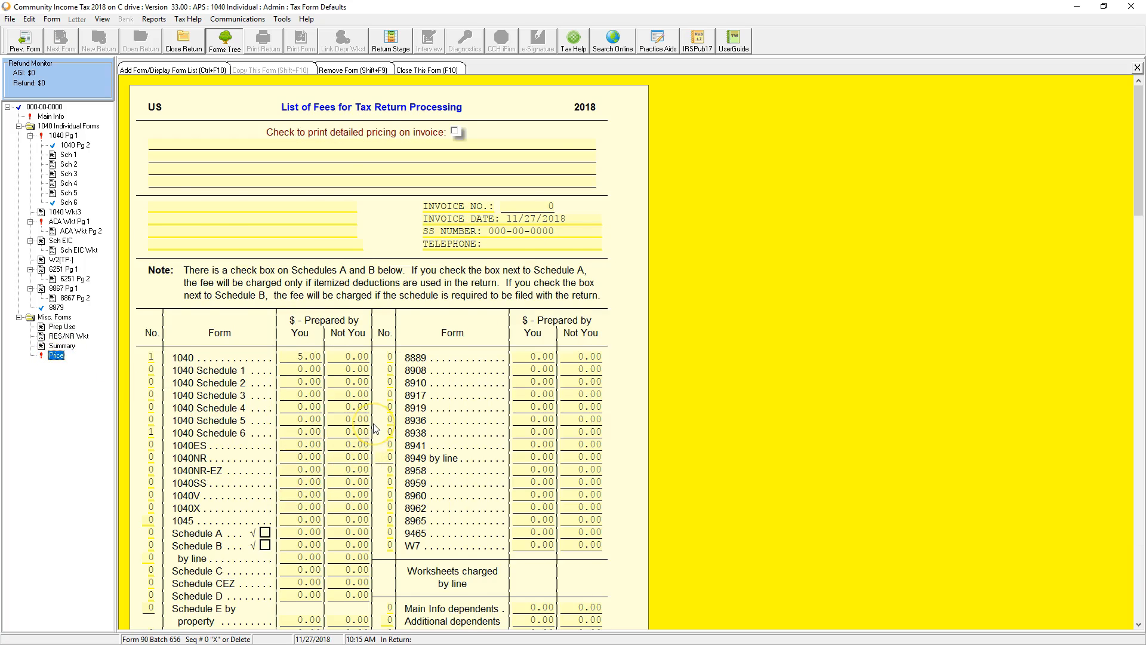
scroll(370, 406, down, 4)
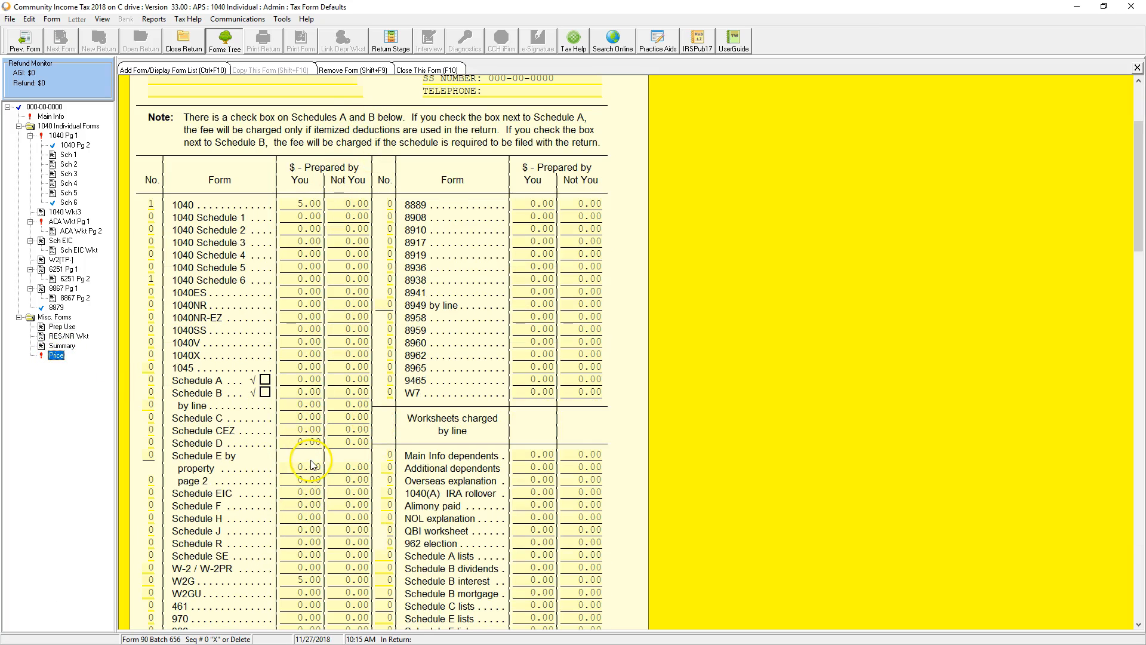
scroll(315, 464, down, 2)
scroll(315, 465, down, 20)
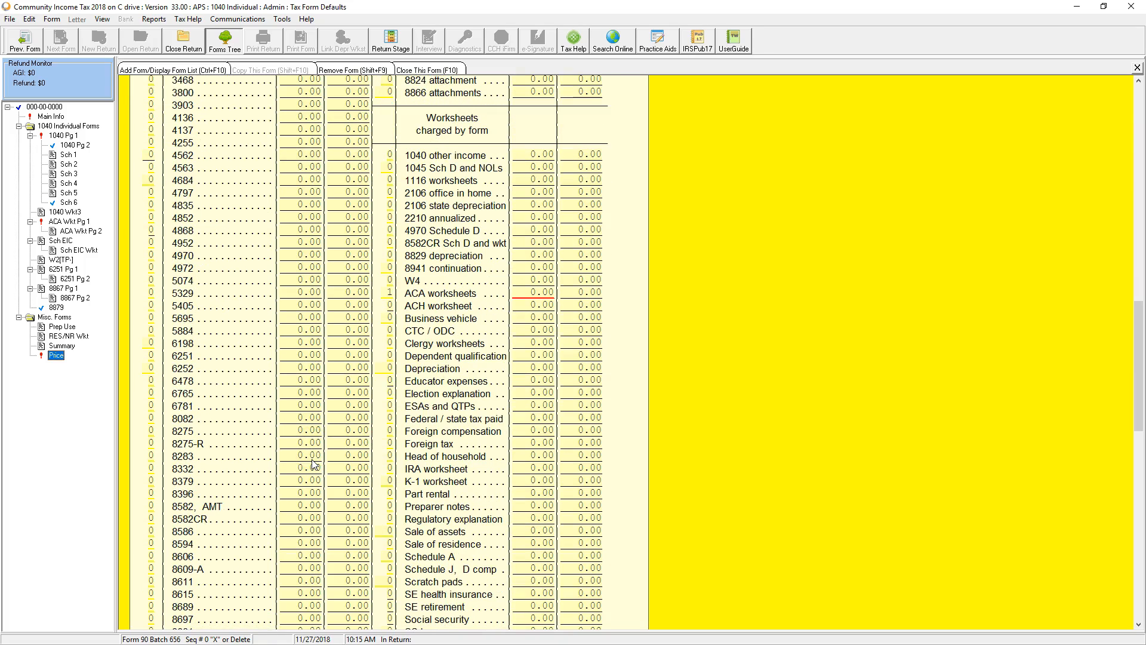
scroll(315, 464, down, 20)
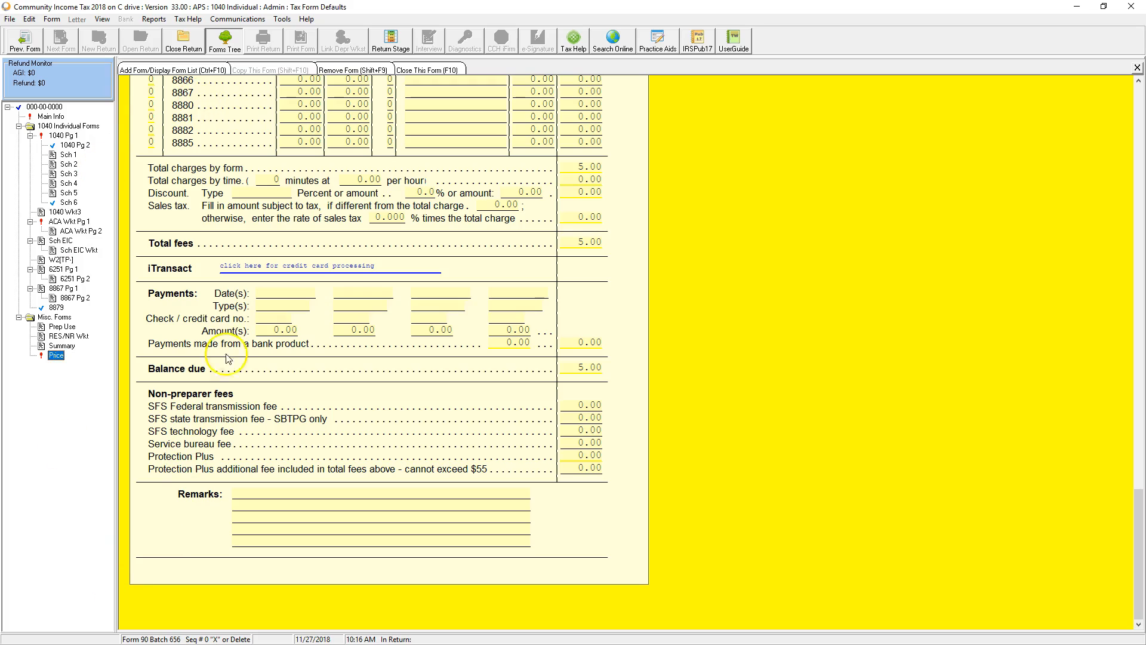
scroll(340, 373, up, 10)
scroll(345, 366, up, 15)
click(195, 51)
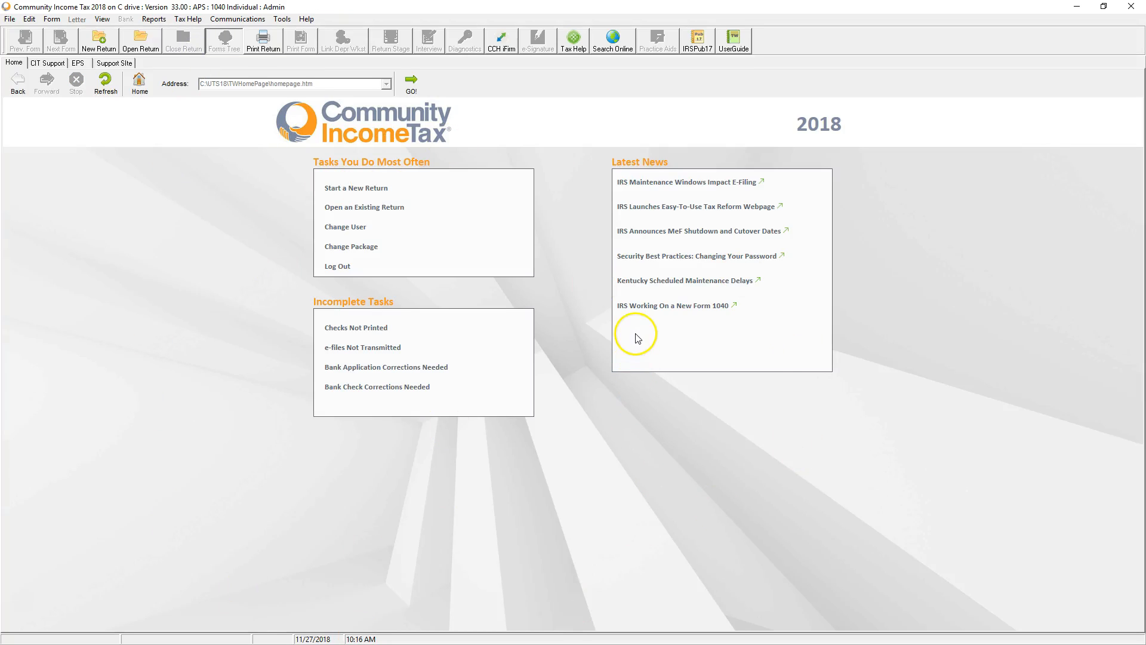
Launch Return Explorer from the setup utility and filter the Admin user's files to Tax Form Defaults
click(281, 20)
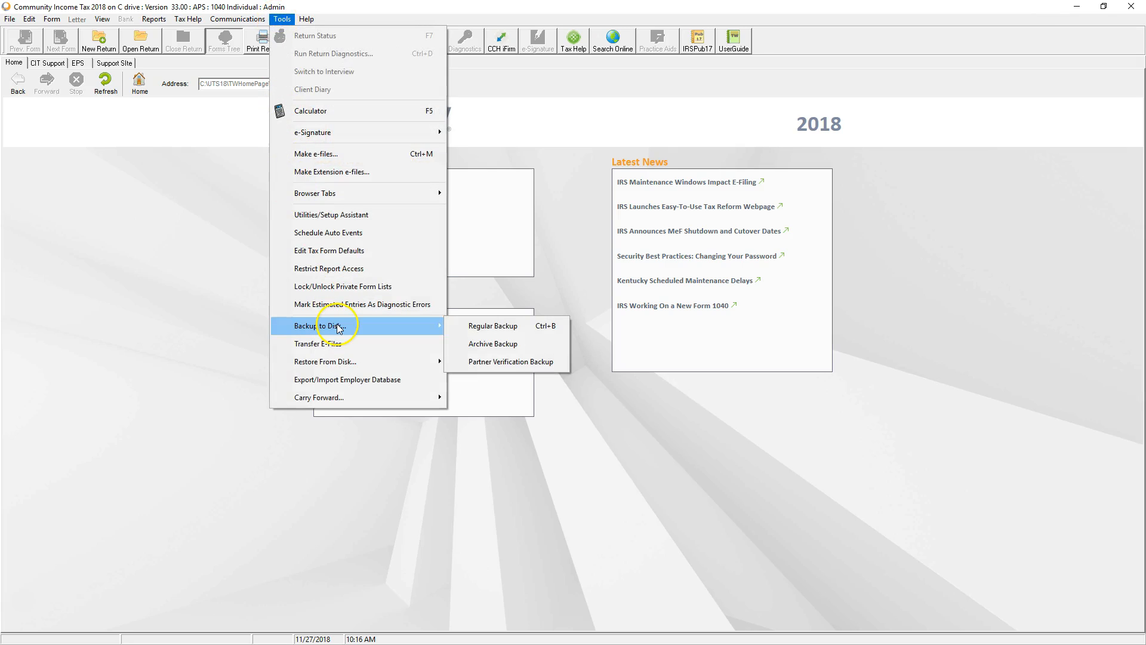
click(335, 222)
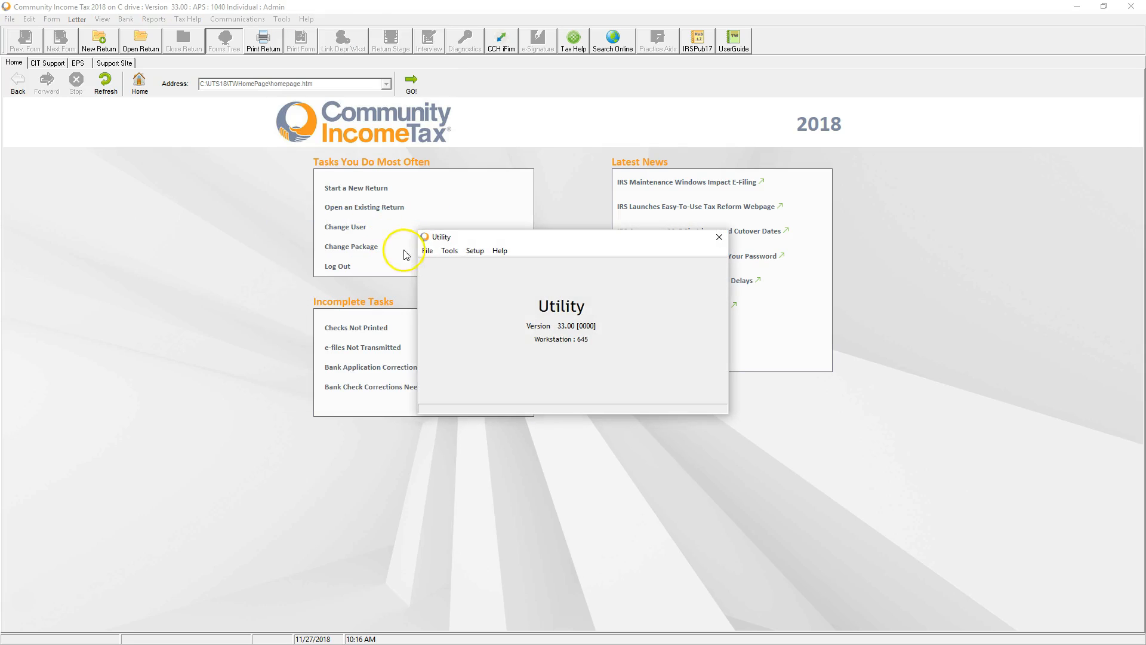
click(427, 252)
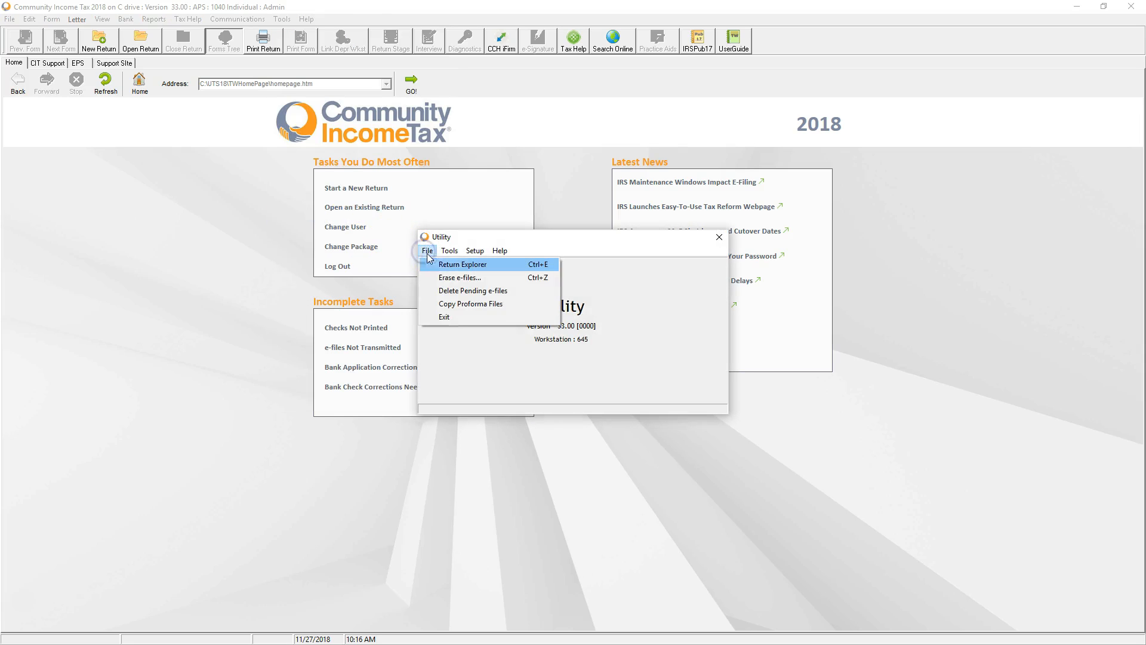
click(442, 260)
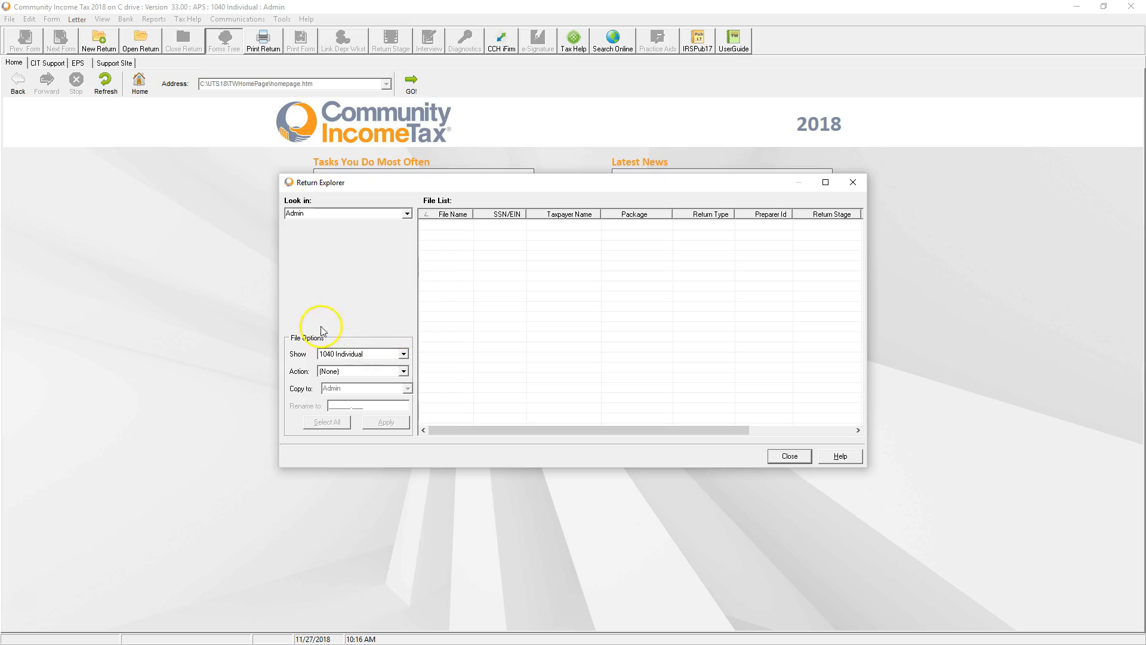
click(358, 353)
scroll(359, 382, up, 3)
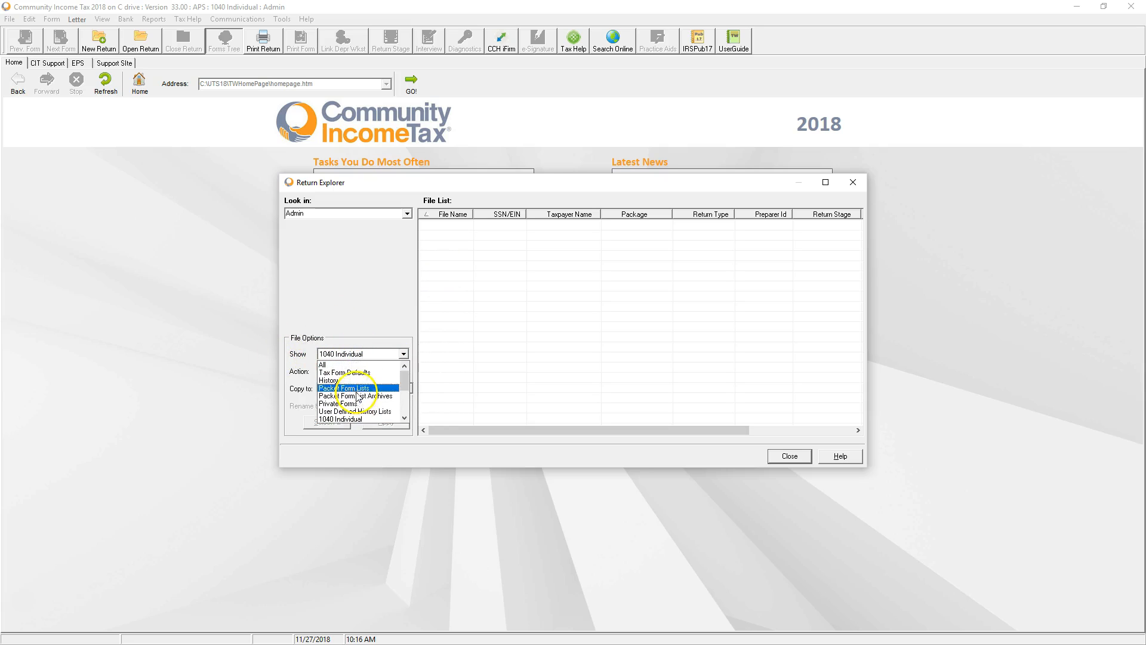
click(359, 373)
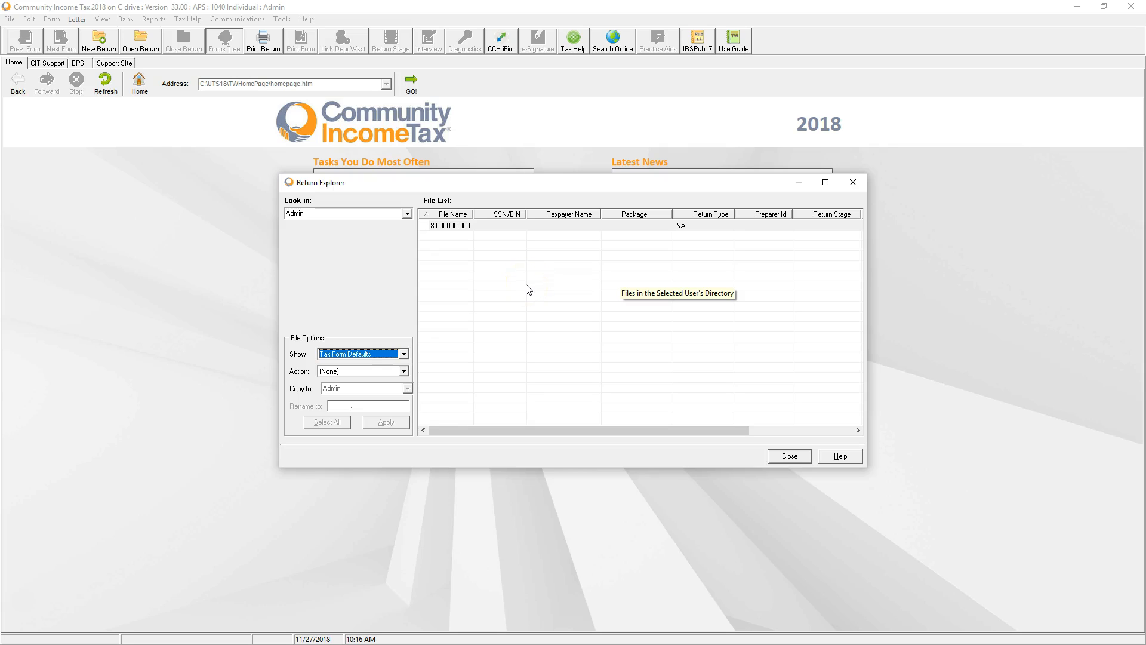
Copy the Admin user's tax form defaults file to the other named preparer's user directory, and exit Return Explorer and the utility
click(471, 228)
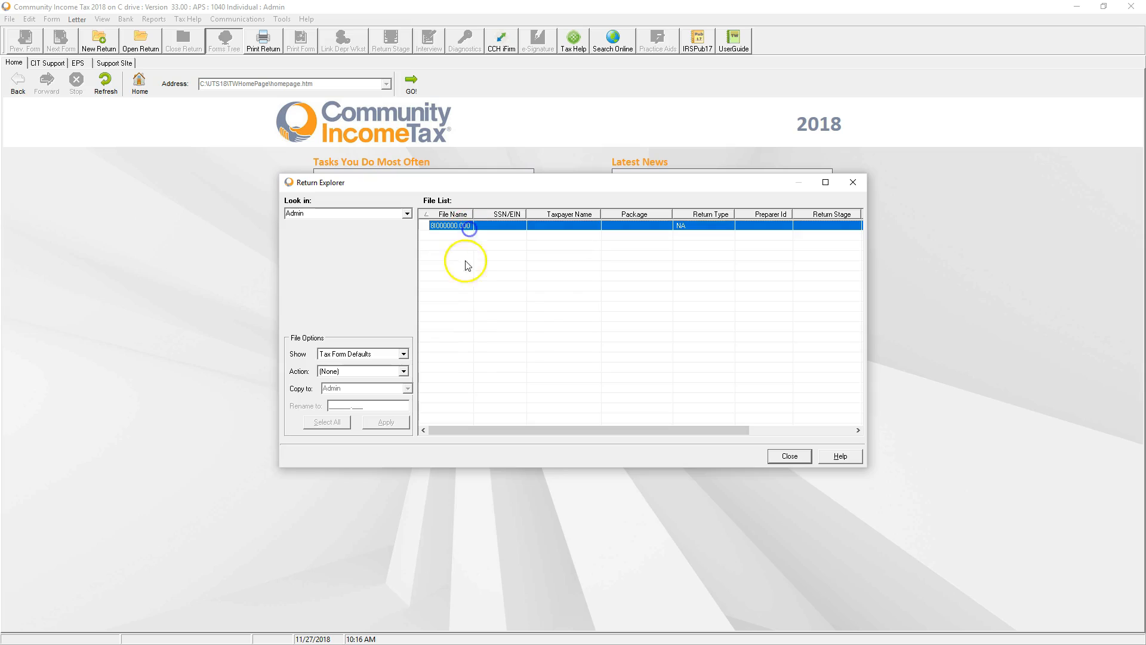
click(334, 372)
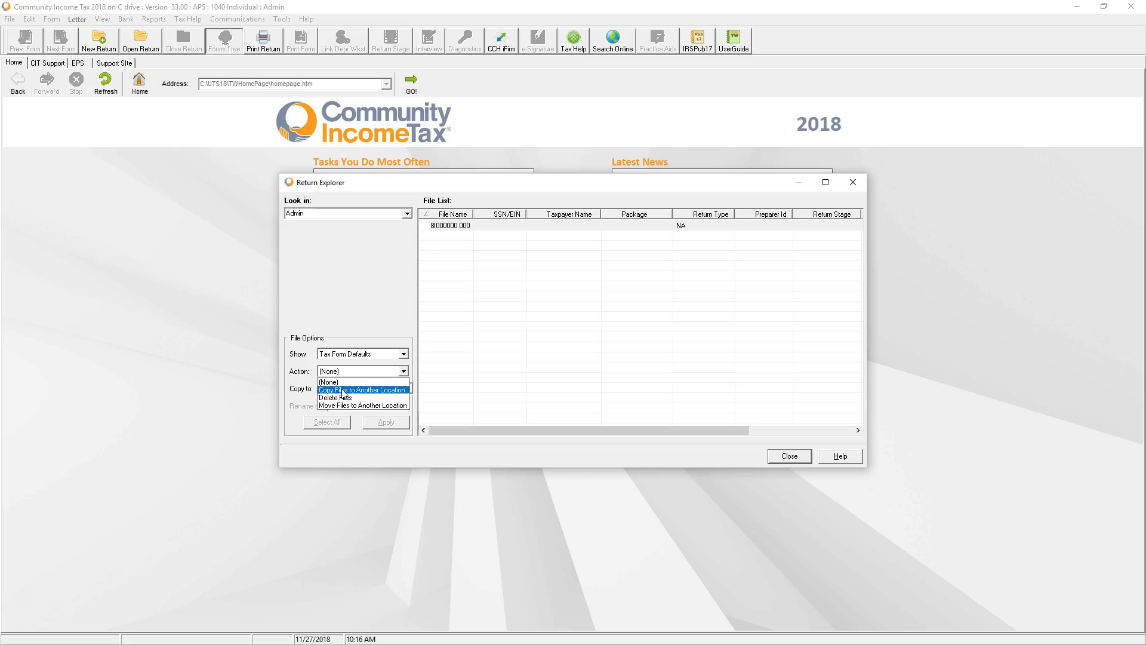
click(343, 391)
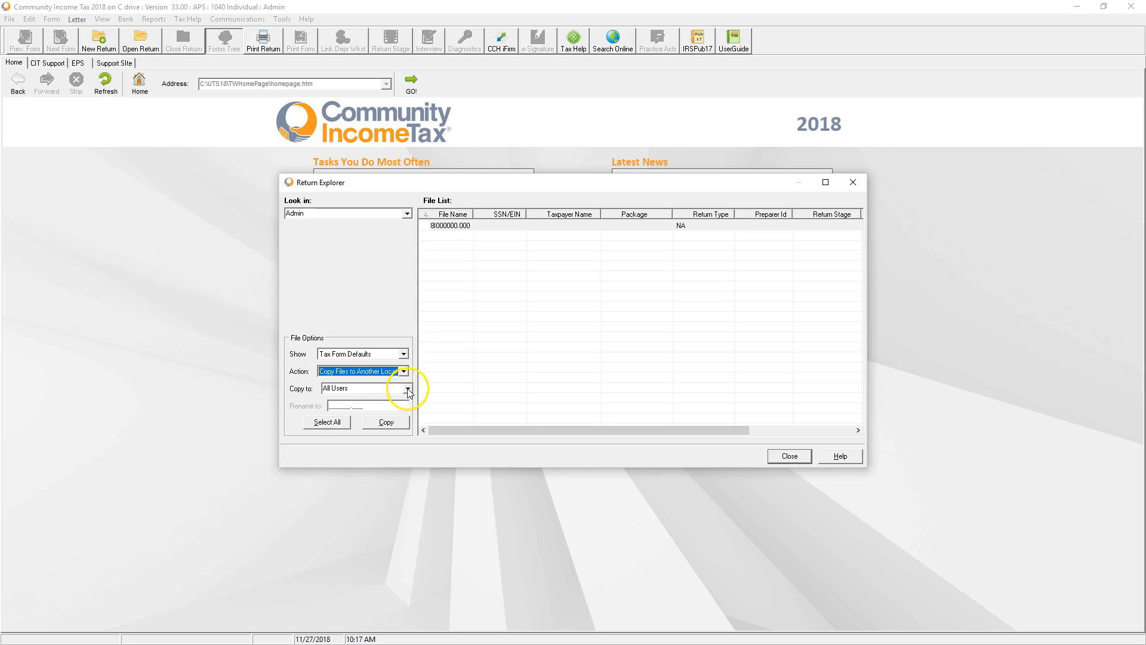
click(408, 389)
click(348, 431)
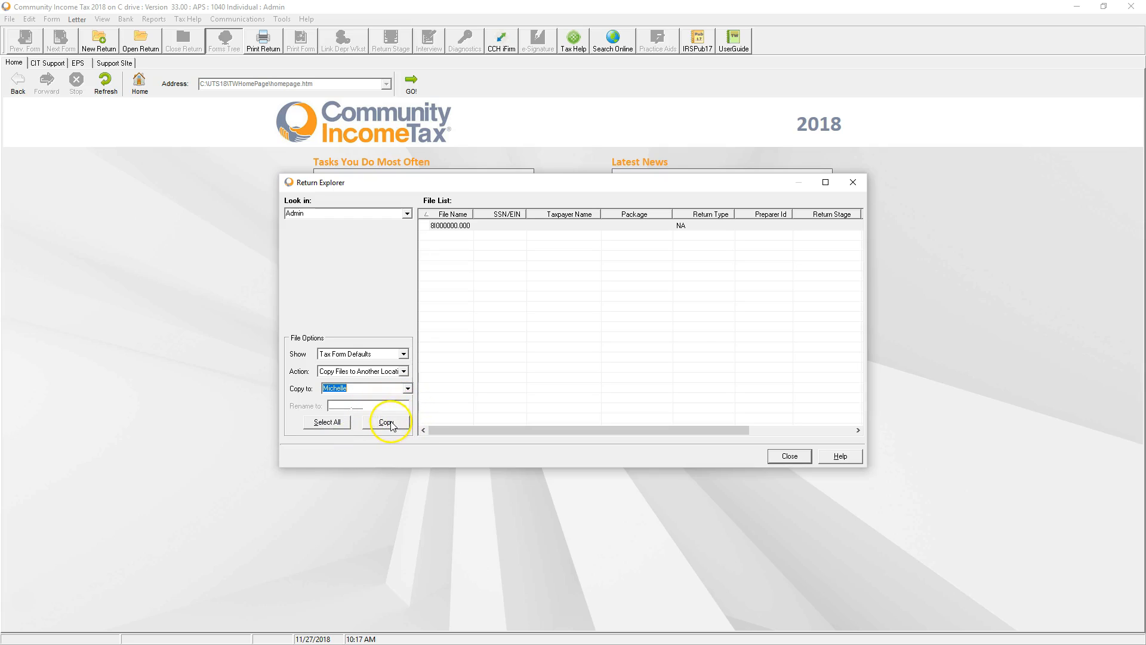
click(386, 421)
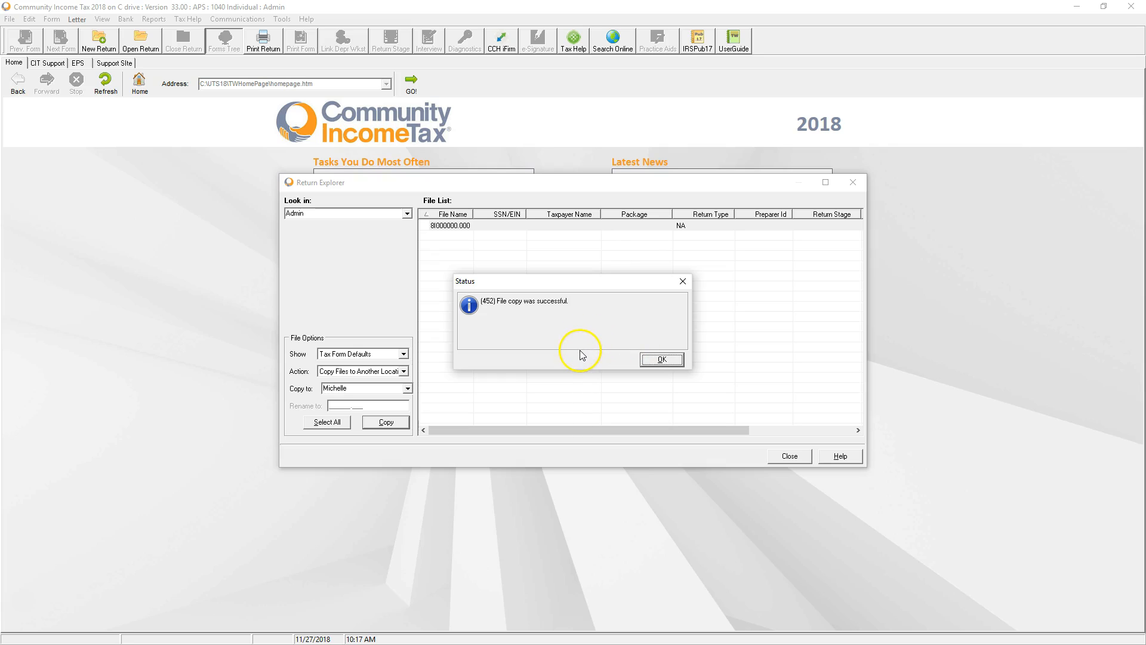
click(658, 360)
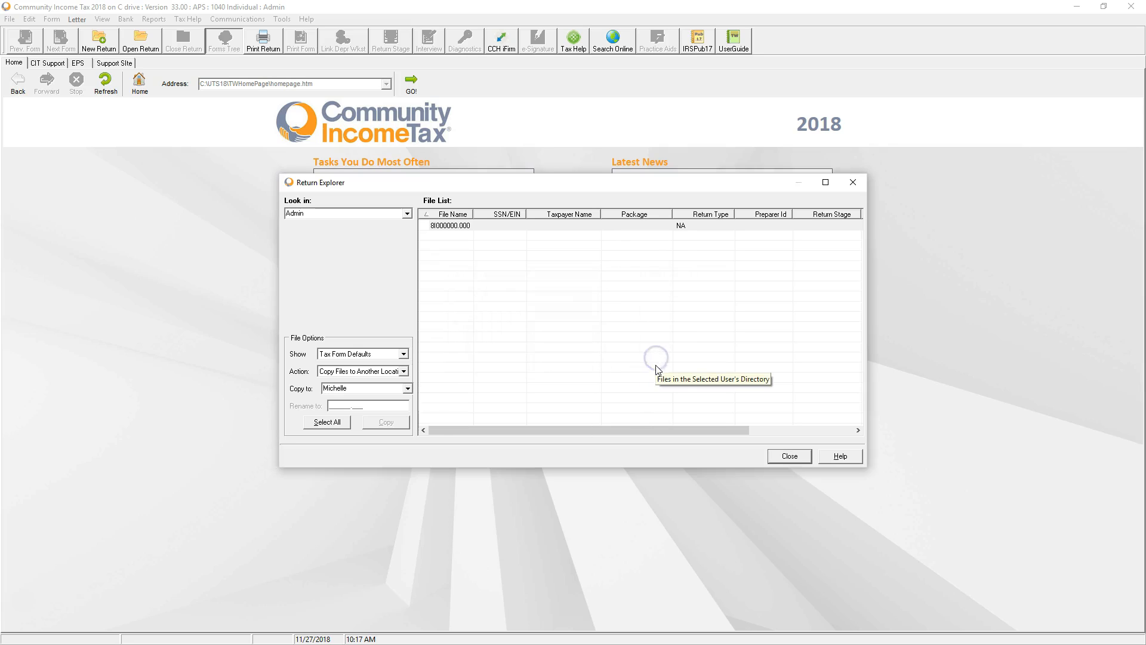
click(801, 456)
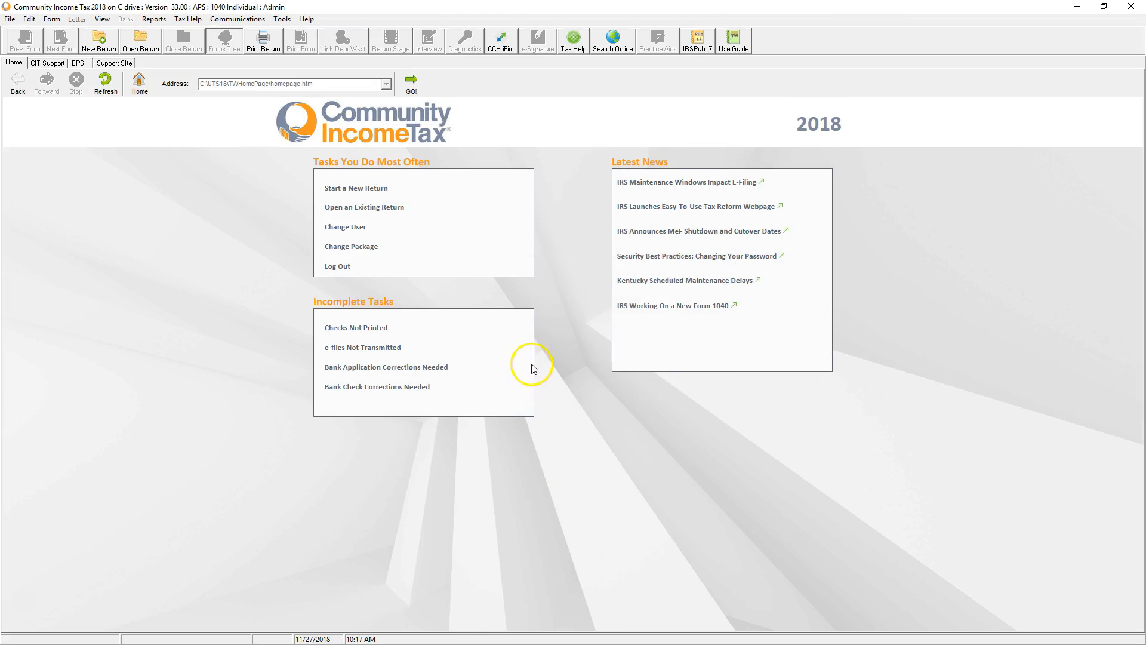
Reopen the Individual - 1040 tax form defaults to view the Main Information Sheet, and close them
click(283, 22)
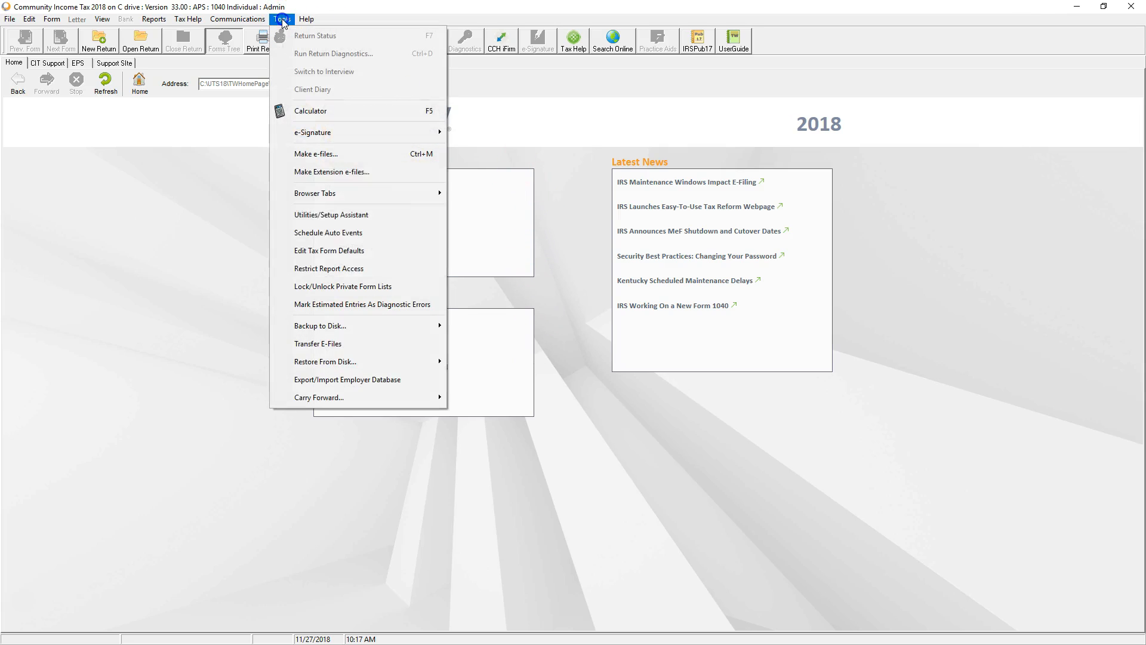
click(317, 251)
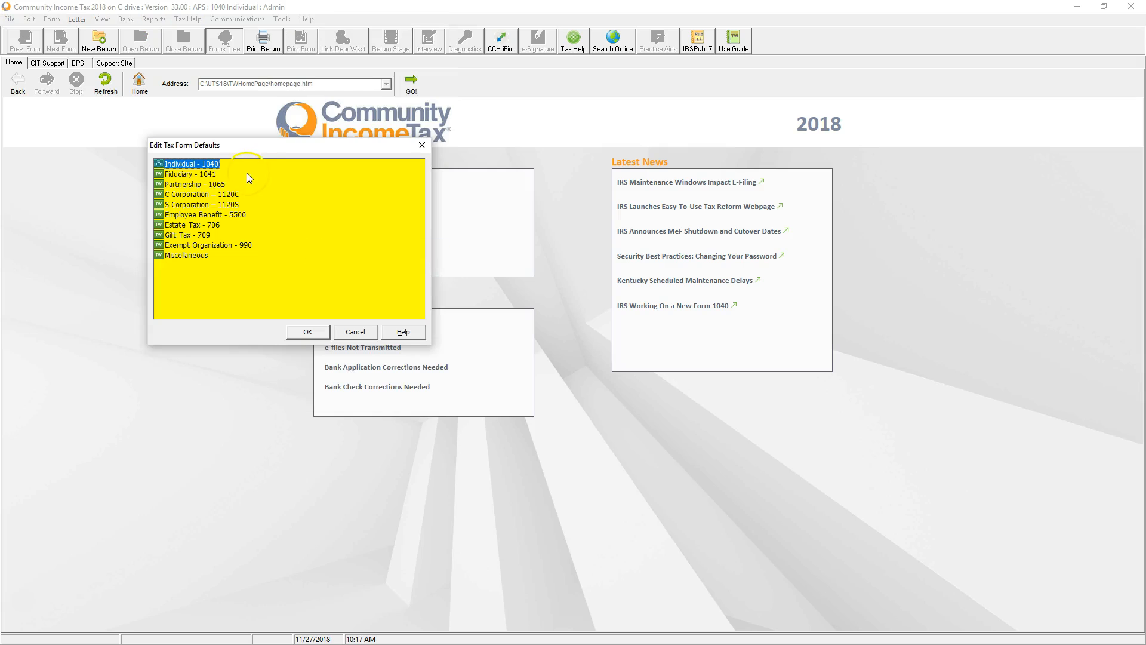
click(308, 332)
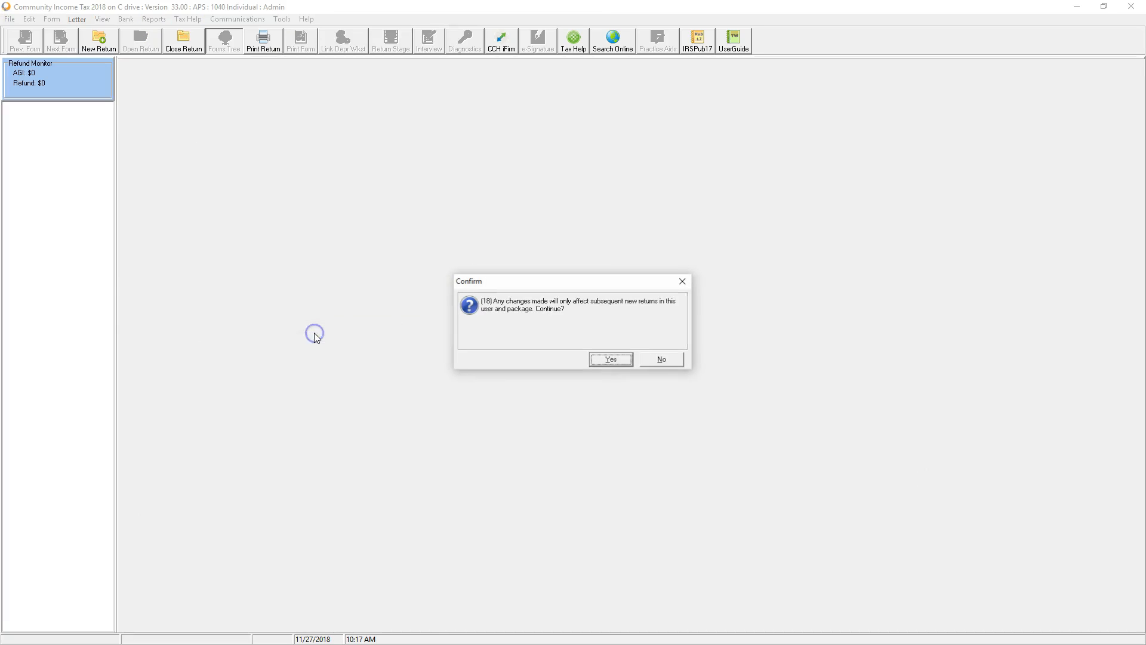
click(605, 362)
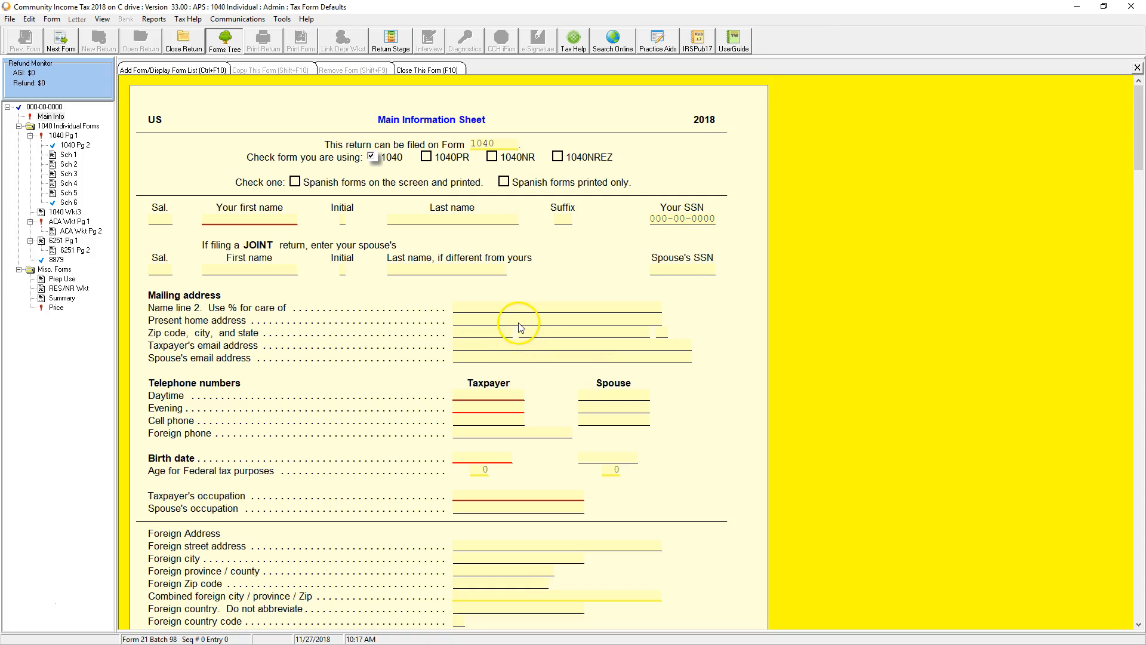
click(189, 43)
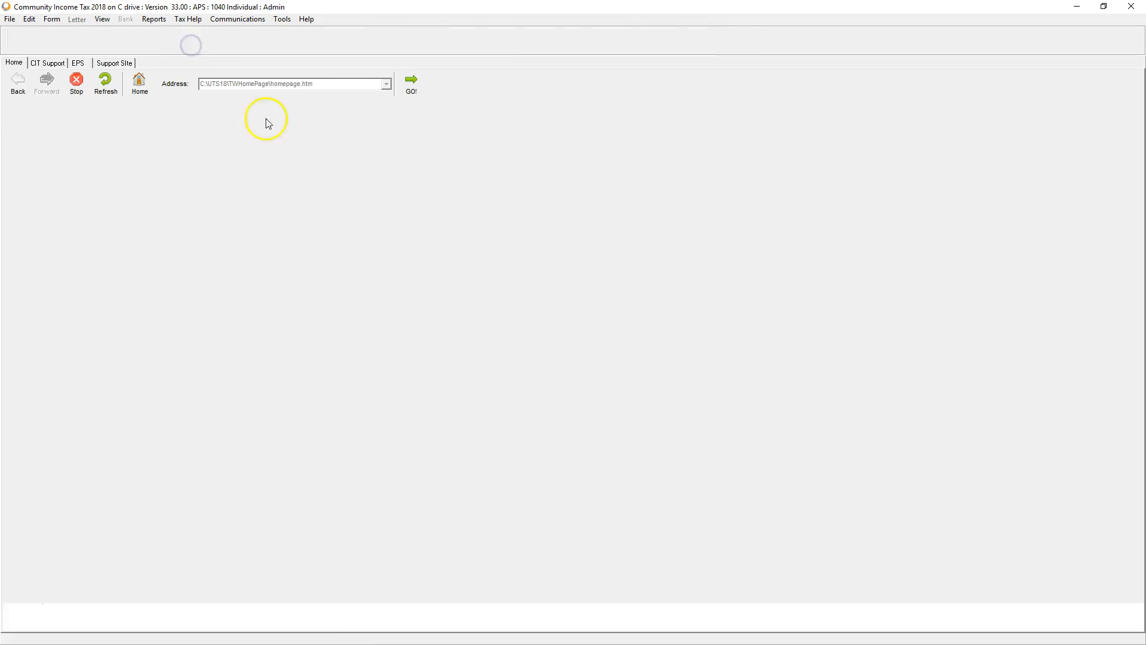